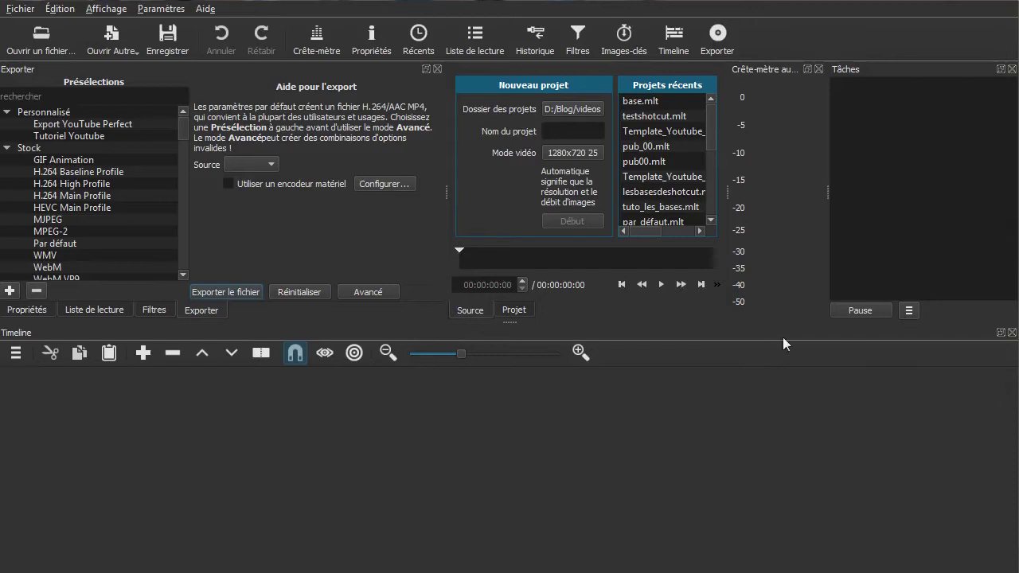
Close the Tâches and Crête-mètre audio panels, show Propriétés and enlarge the project area above the timeline
{"action": "left_click", "coordinate": [1011, 68]}
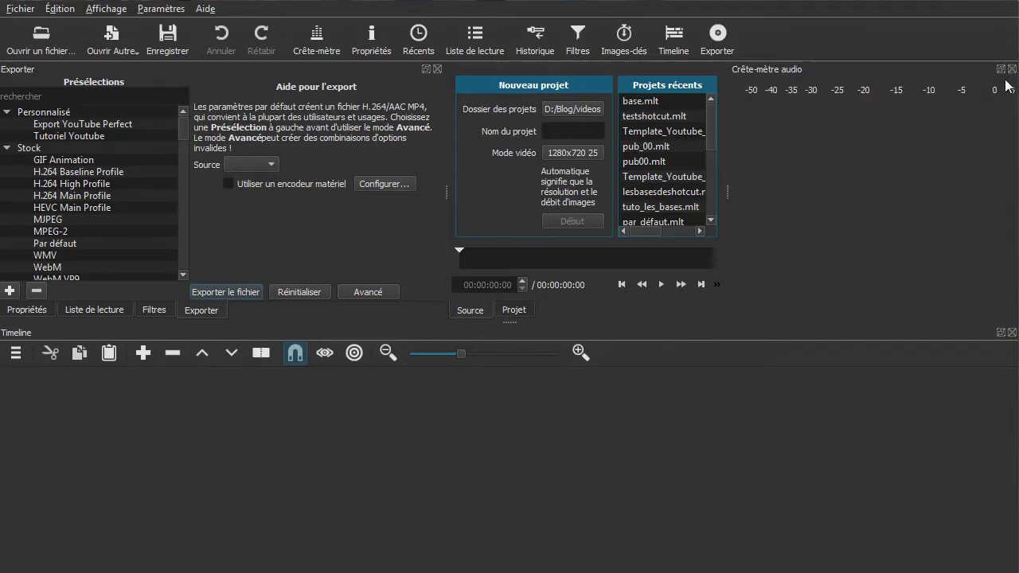
{"action": "left_click", "coordinate": [1012, 69]}
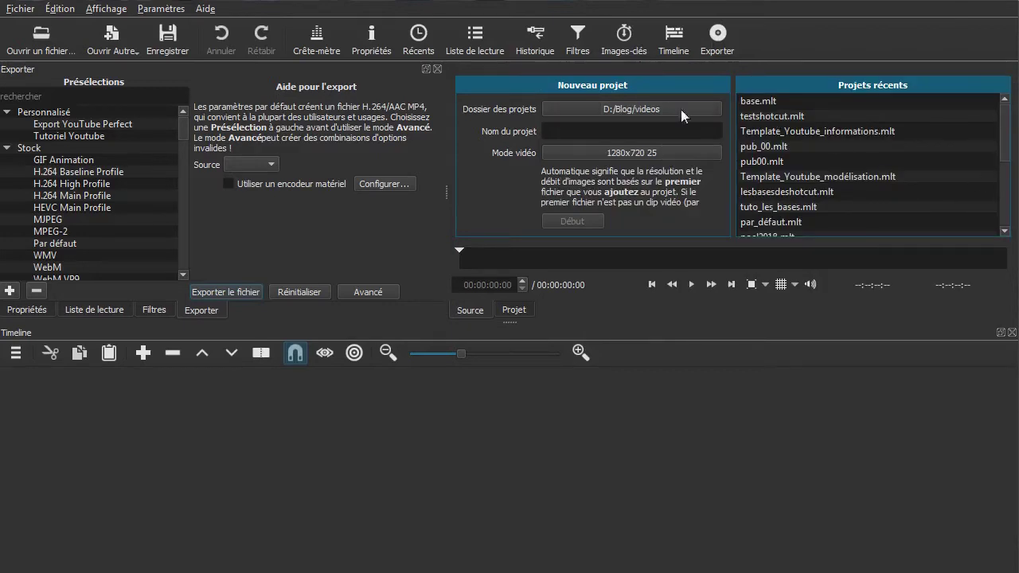
{"action": "left_click_drag", "start_coordinate": [507, 321], "coordinate": [506, 451]}
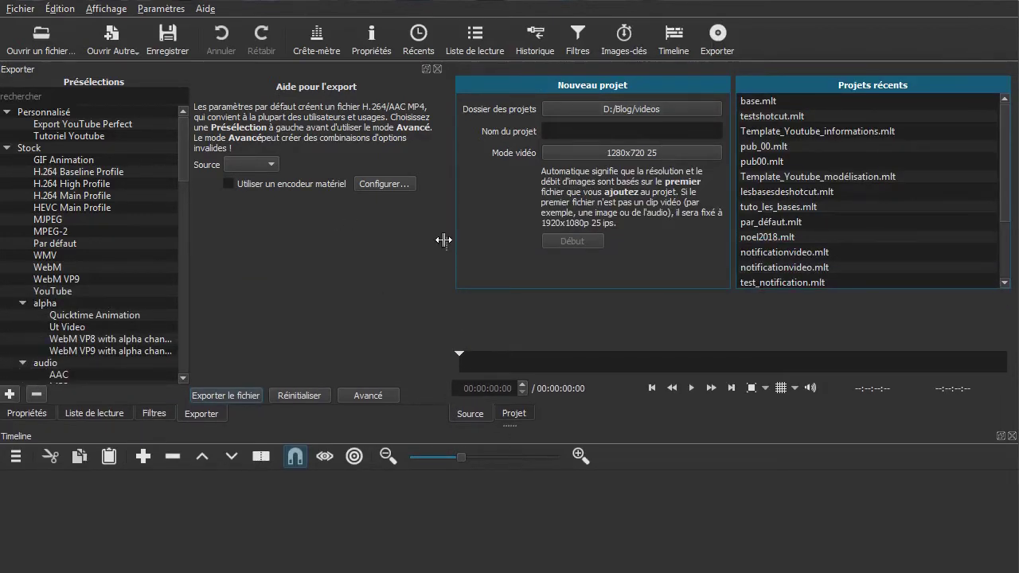
{"action": "left_click", "coordinate": [27, 413]}
{"action": "left_click_drag", "start_coordinate": [444, 249], "coordinate": [333, 263]}
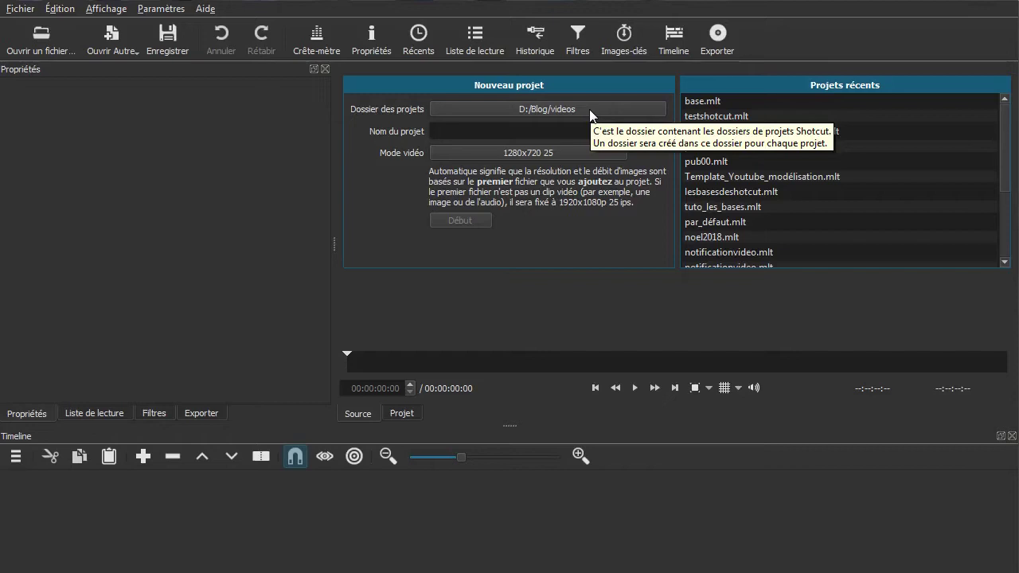
Name the new project tuto500px
{"action": "left_click", "coordinate": [491, 128]}
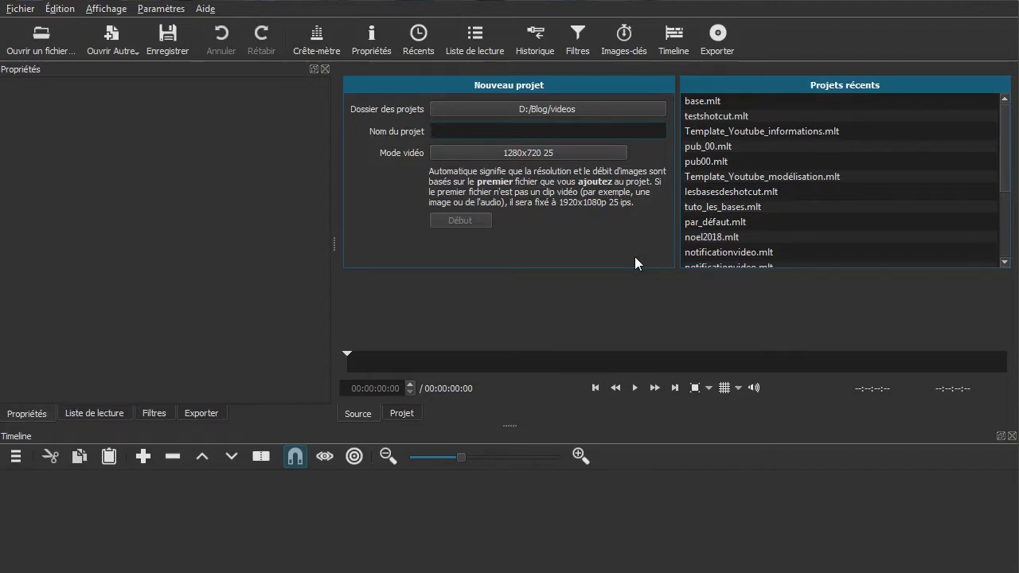
{"action": "type", "text": "tuto500px"}
Look through the video mode presets offered for the new project
{"action": "left_click", "coordinate": [562, 157]}
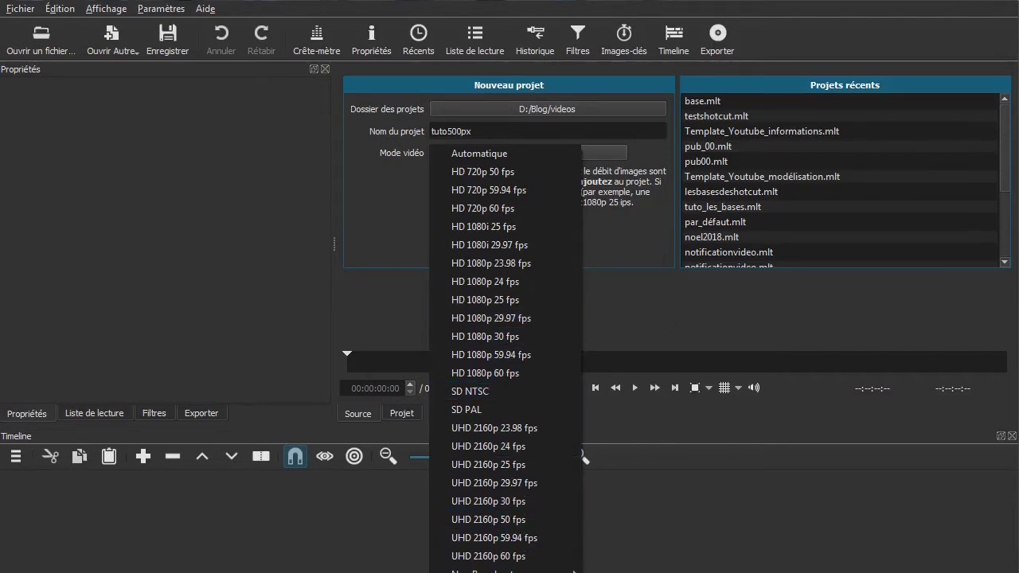
{"action": "left_click", "coordinate": [663, 310]}
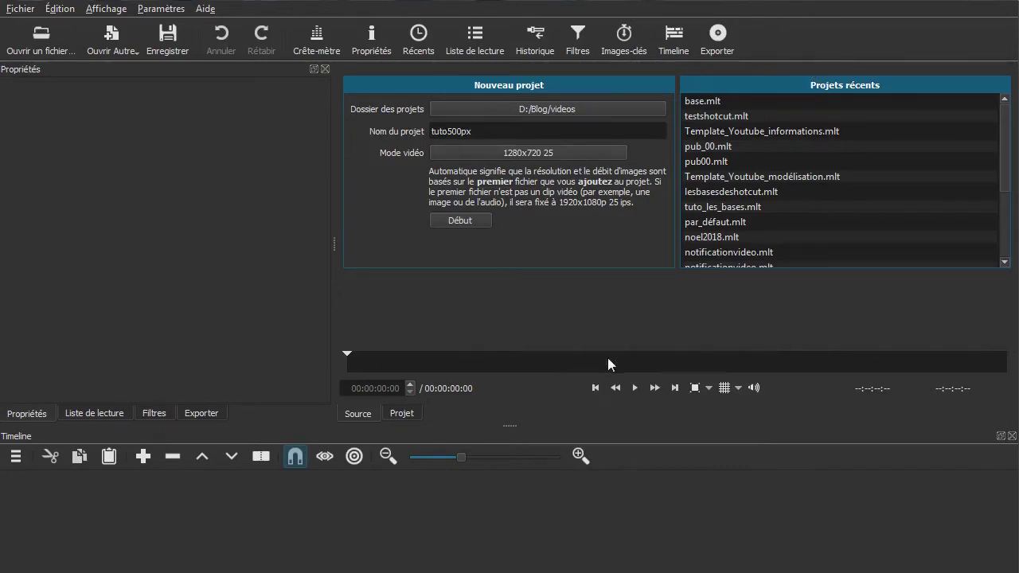
{"action": "left_click_drag", "start_coordinate": [508, 427], "coordinate": [507, 401]}
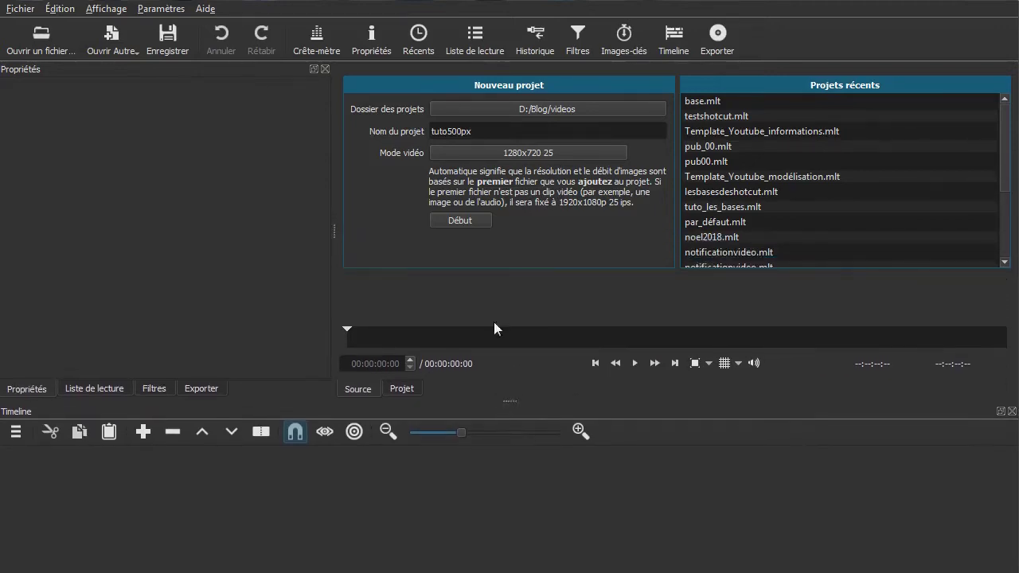
{"action": "left_click", "coordinate": [505, 155]}
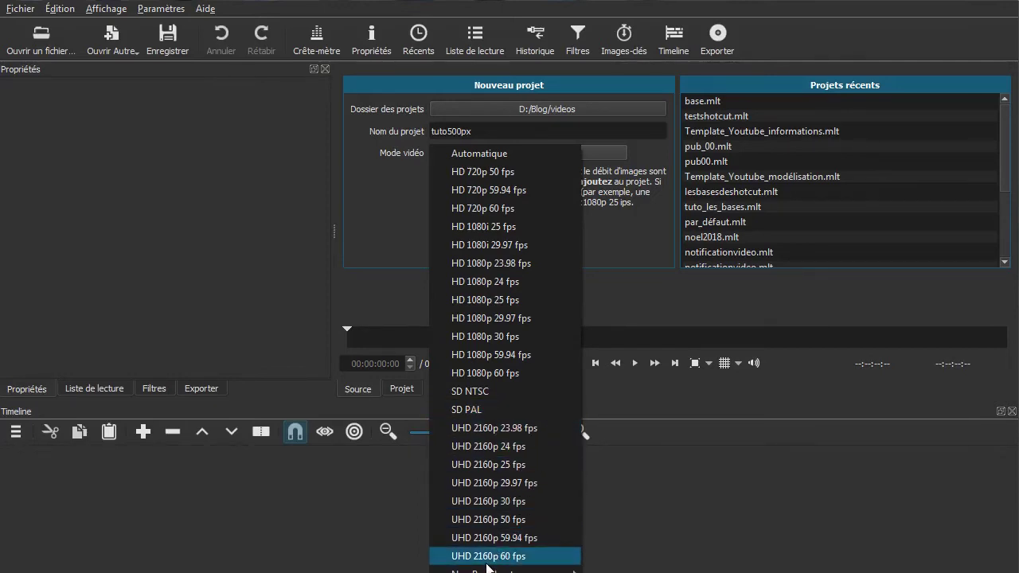
{"action": "mouse_move", "coordinate": [487, 571]}
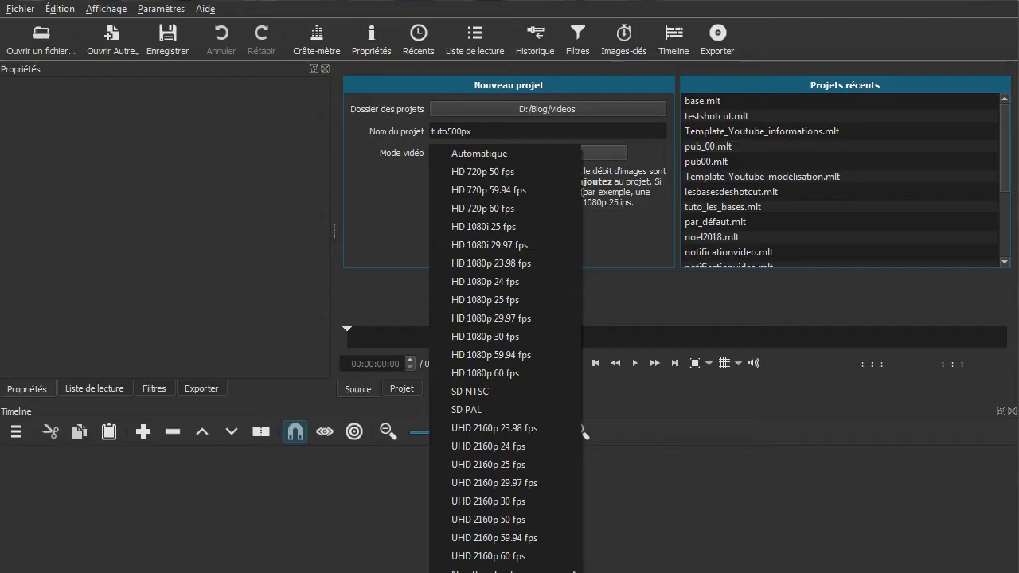
{"action": "mouse_move", "coordinate": [531, 569]}
{"action": "left_click", "coordinate": [415, 189]}
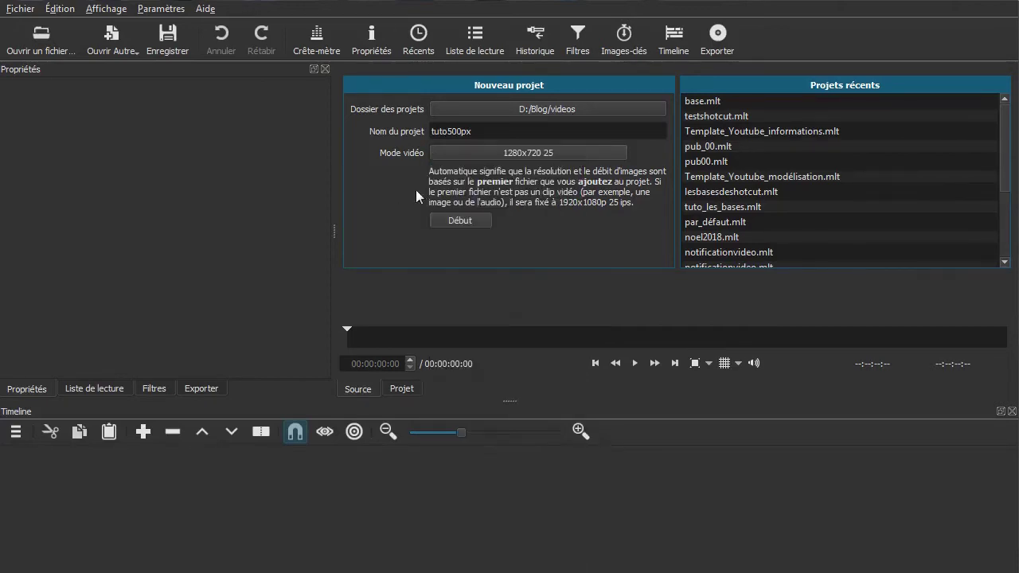
Start adding a custom video mode for the new project and name it 500x500px
{"action": "left_click", "coordinate": [497, 154]}
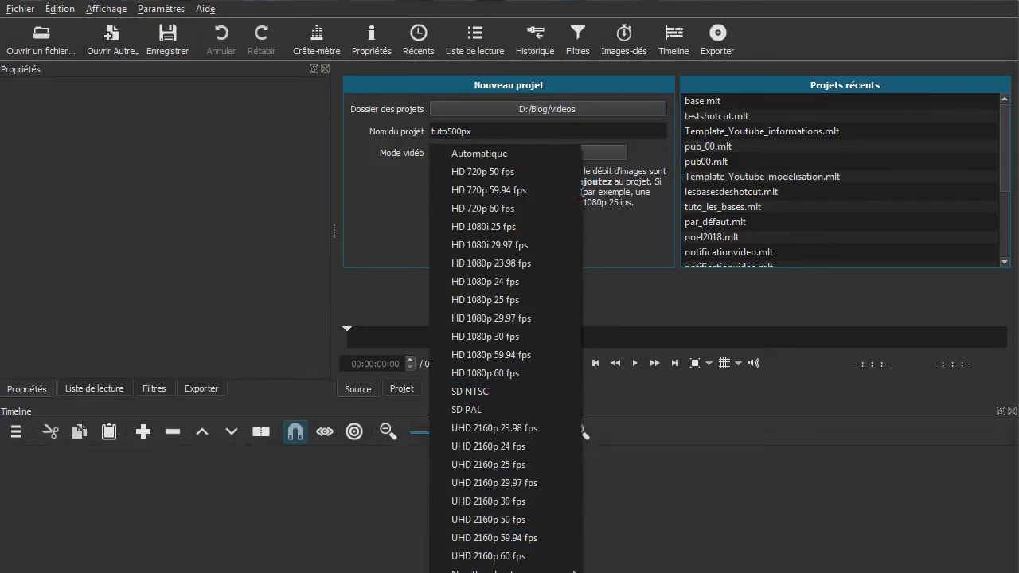
{"action": "left_click", "coordinate": [487, 572]}
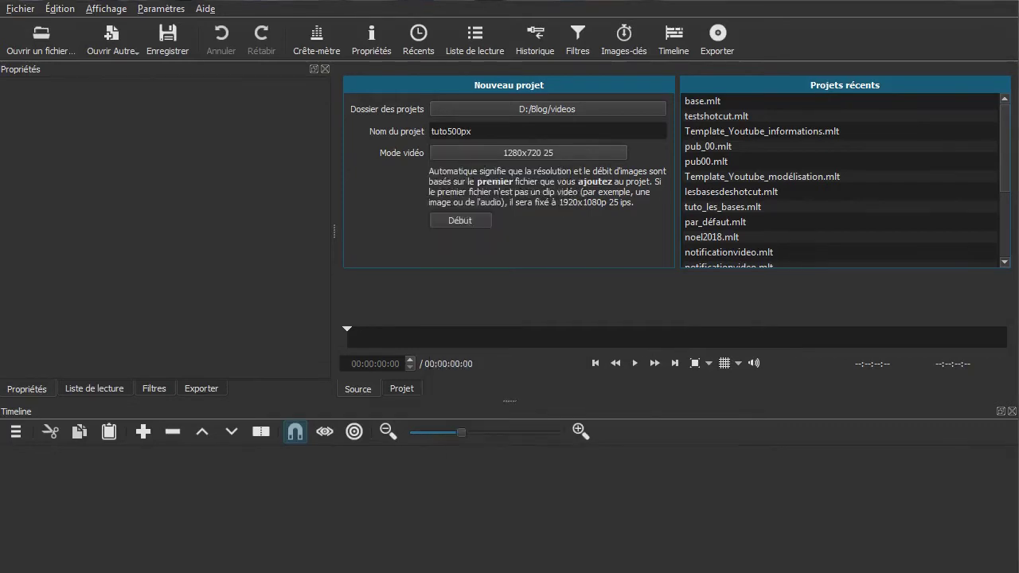
{"action": "left_click_drag", "start_coordinate": [475, 183], "coordinate": [417, 118]}
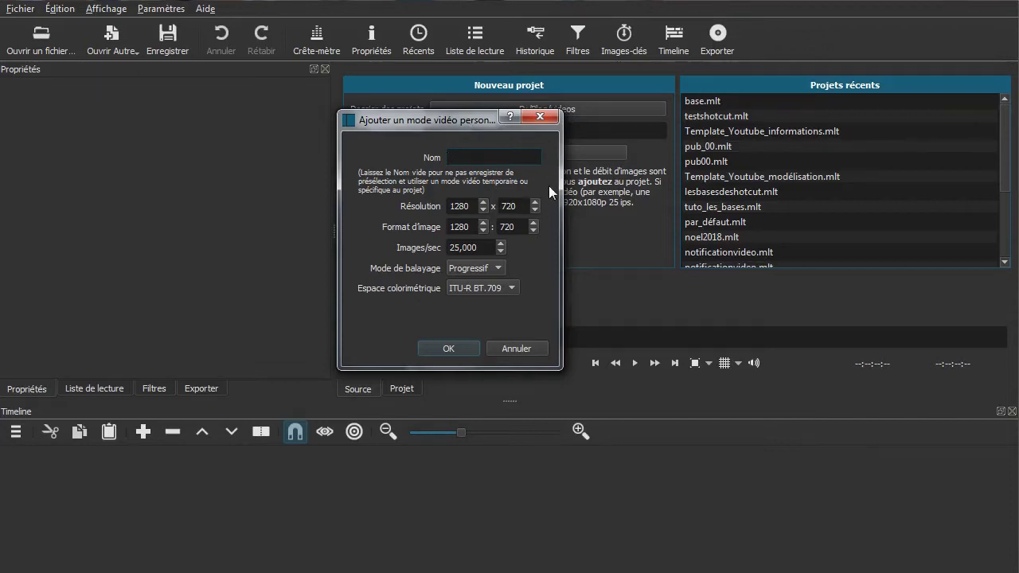
{"action": "type", "text": "500x500px"}
Set the custom mode's resolution to 500 x 500 and its aspect ratio to 500:500, and save the mode
{"action": "key", "text": "Tab"}
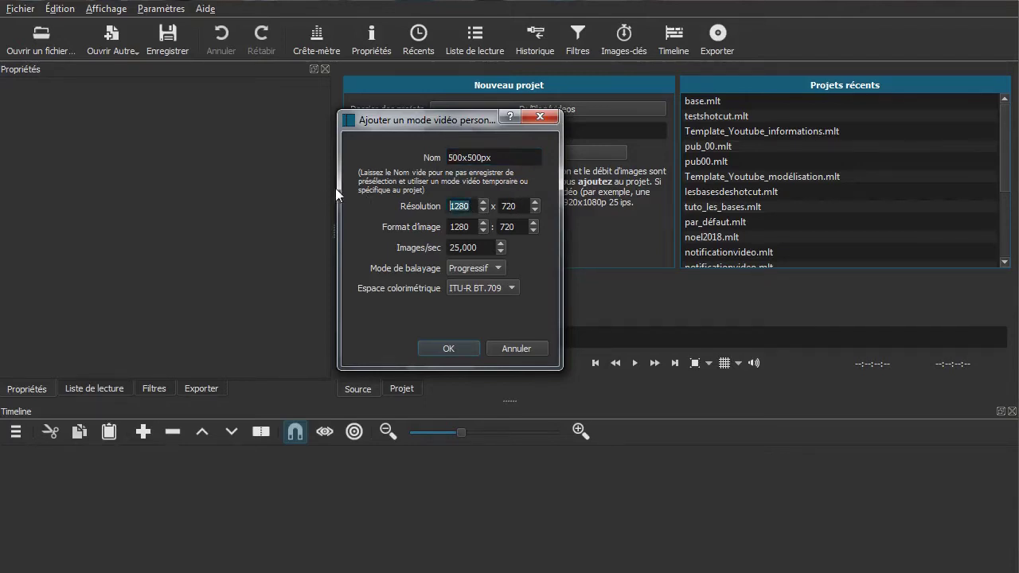
{"action": "type", "text": "500"}
{"action": "double_click", "coordinate": [509, 206]}
{"action": "type", "text": "500"}
{"action": "double_click", "coordinate": [465, 226]}
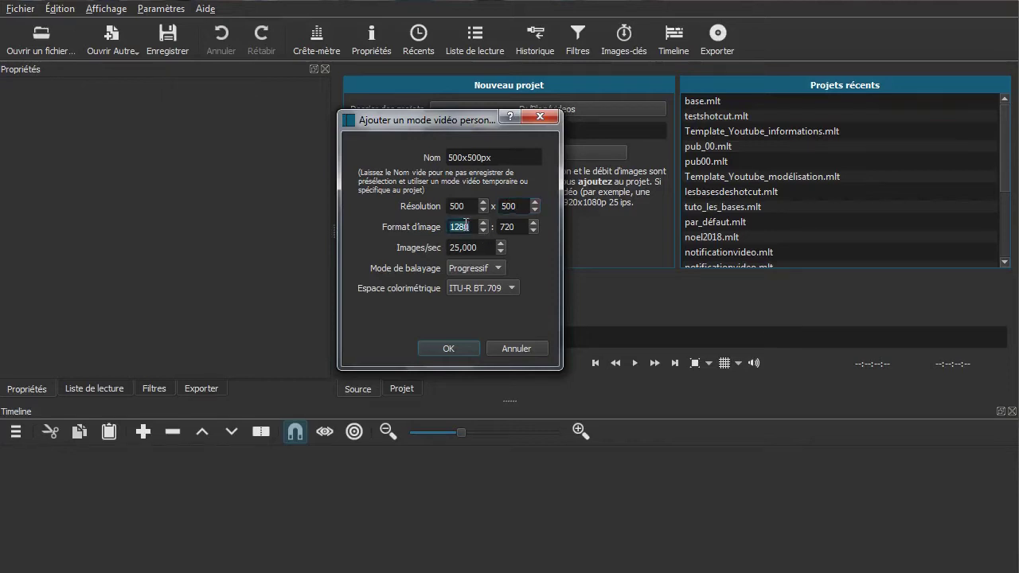
{"action": "type", "text": "500"}
{"action": "double_click", "coordinate": [519, 226]}
{"action": "type", "text": "500"}
{"action": "left_click", "coordinate": [428, 346]}
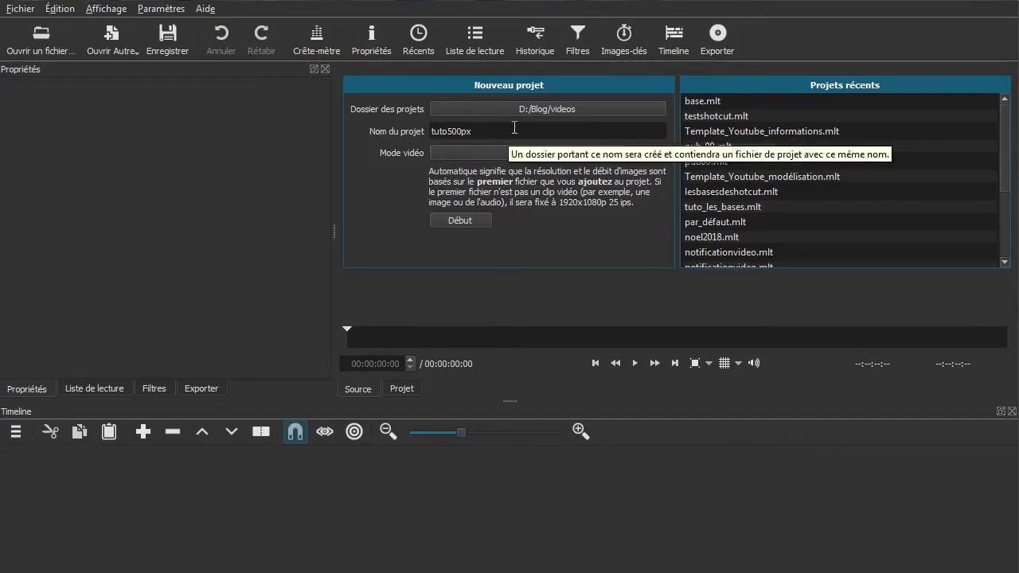
Create the tuto500px project in the D:/Blog/videos folder
{"action": "left_click", "coordinate": [471, 222]}
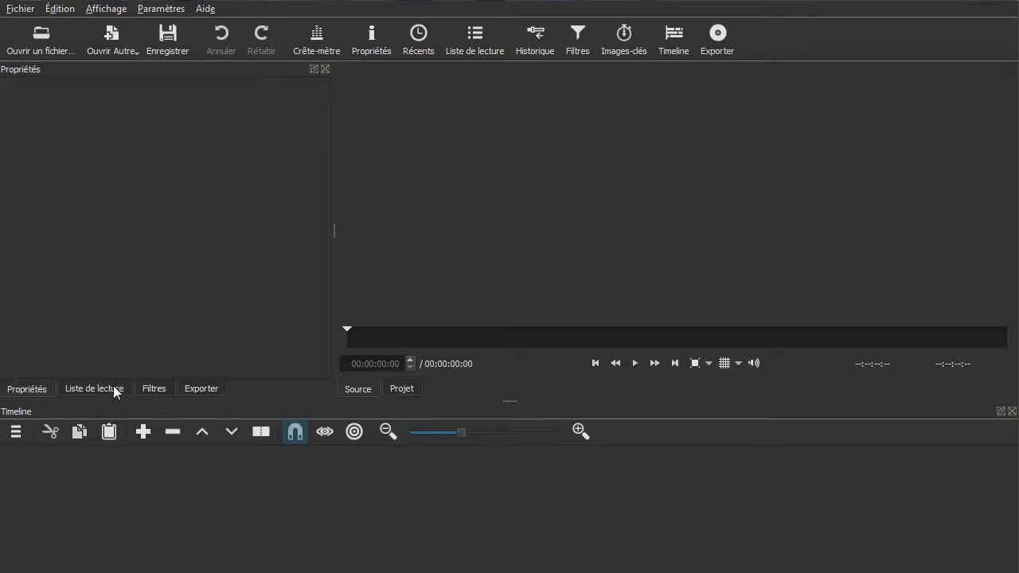
{"action": "left_click", "coordinate": [156, 10]}
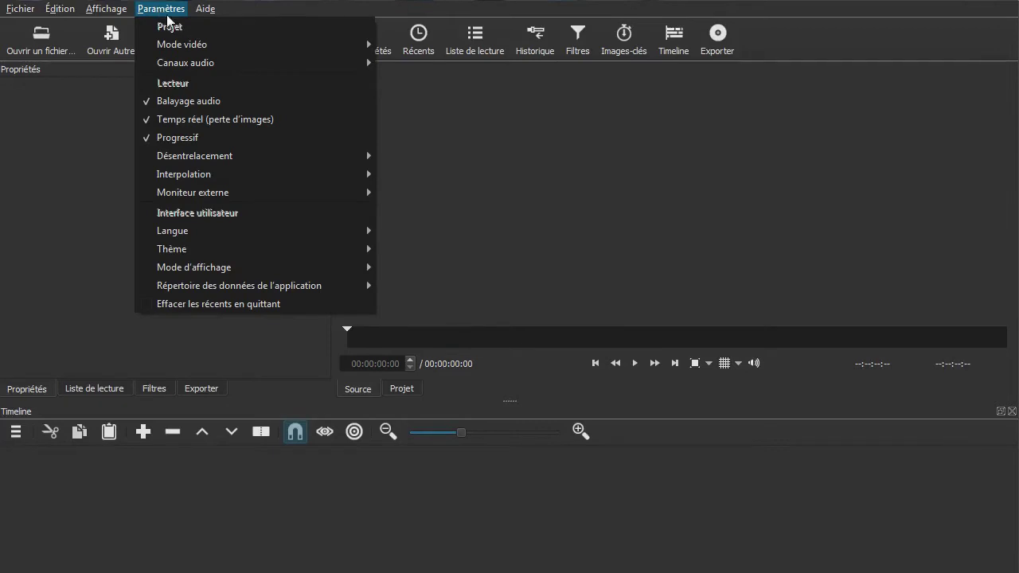
{"action": "mouse_move", "coordinate": [182, 41]}
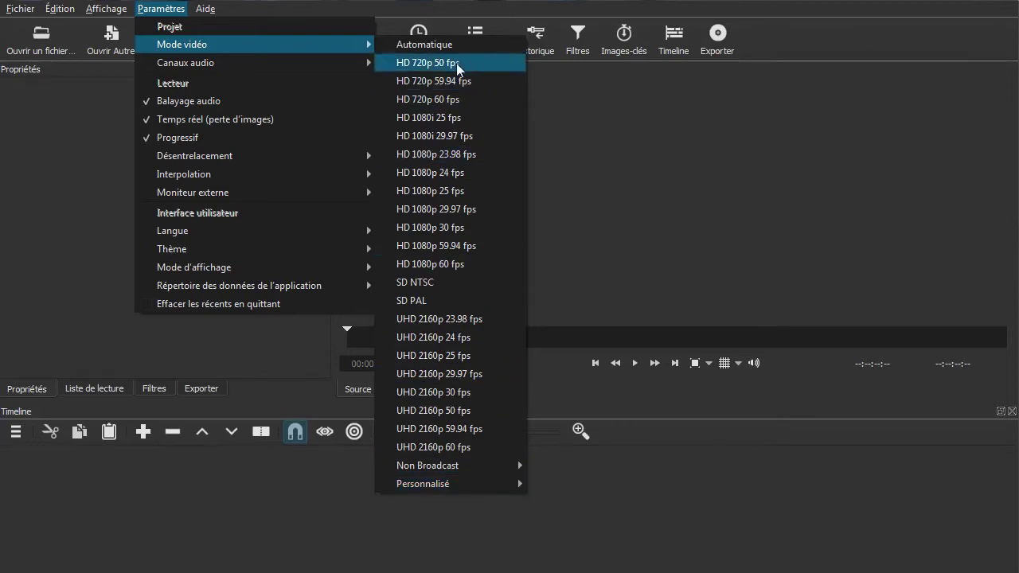
{"action": "mouse_move", "coordinate": [433, 483]}
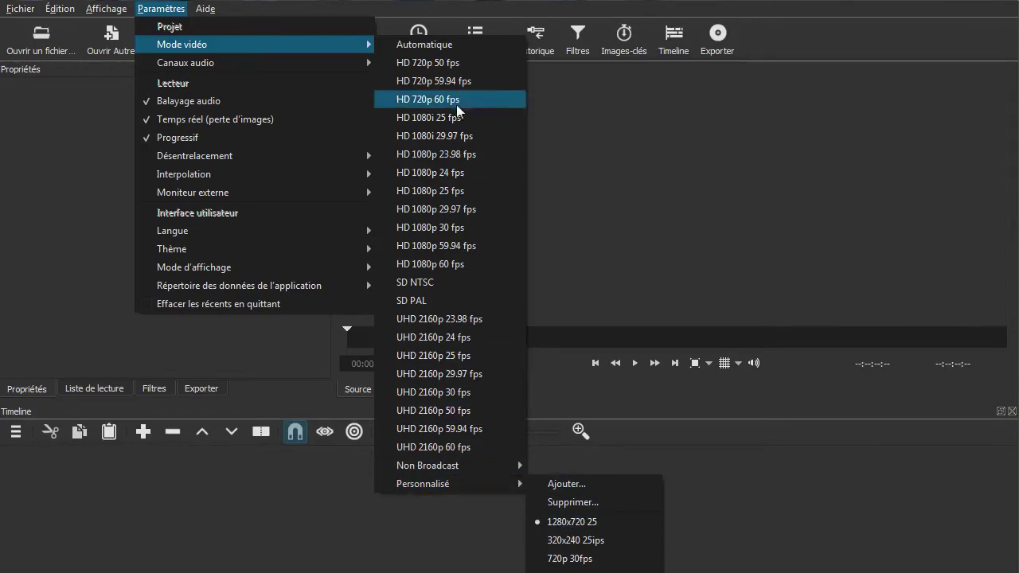
{"action": "left_click", "coordinate": [723, 139]}
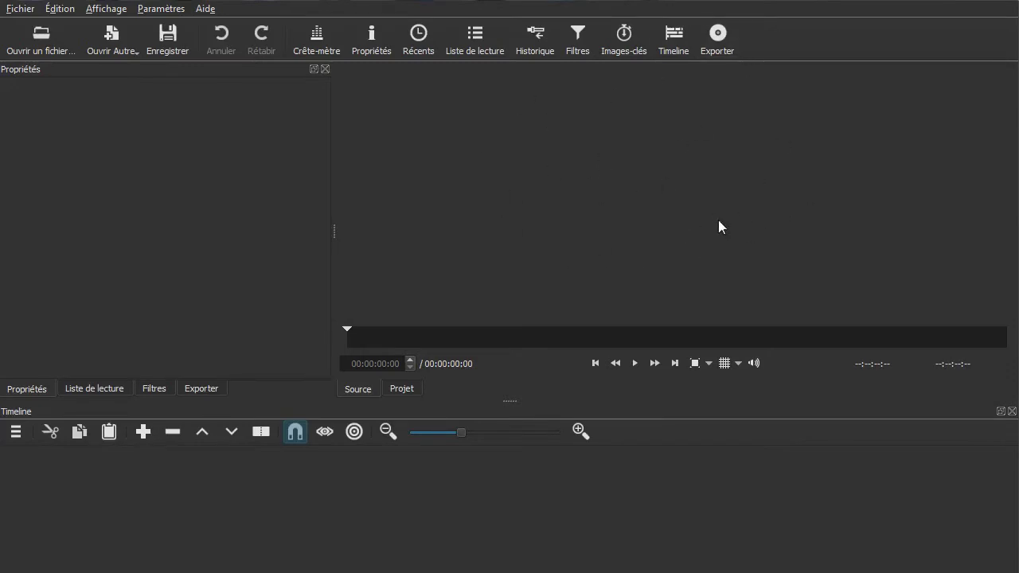
Switch the project's video mode to the custom 500x500px preset
{"action": "left_click", "coordinate": [173, 9]}
{"action": "mouse_move", "coordinate": [203, 44]}
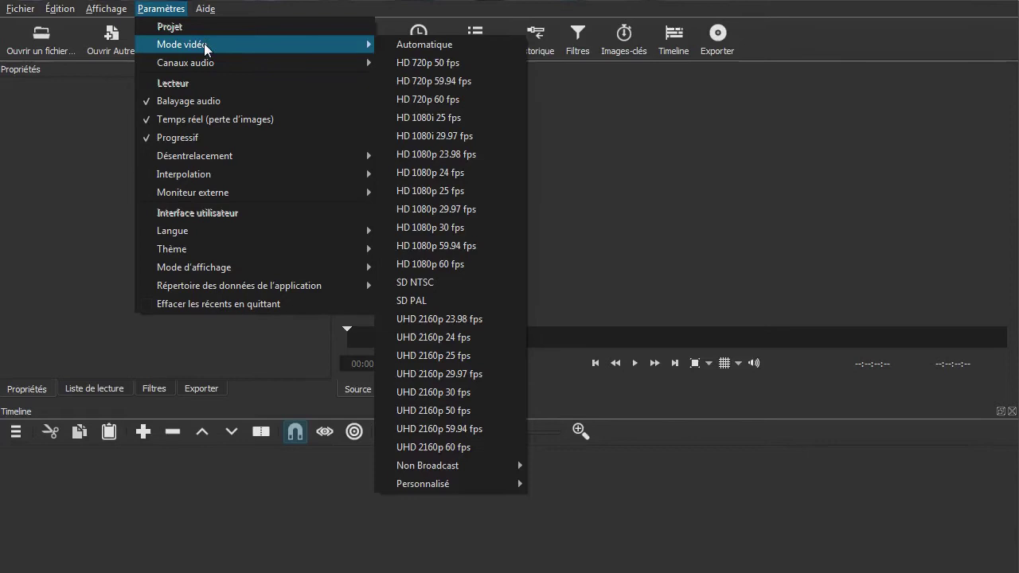
{"action": "mouse_move", "coordinate": [490, 481]}
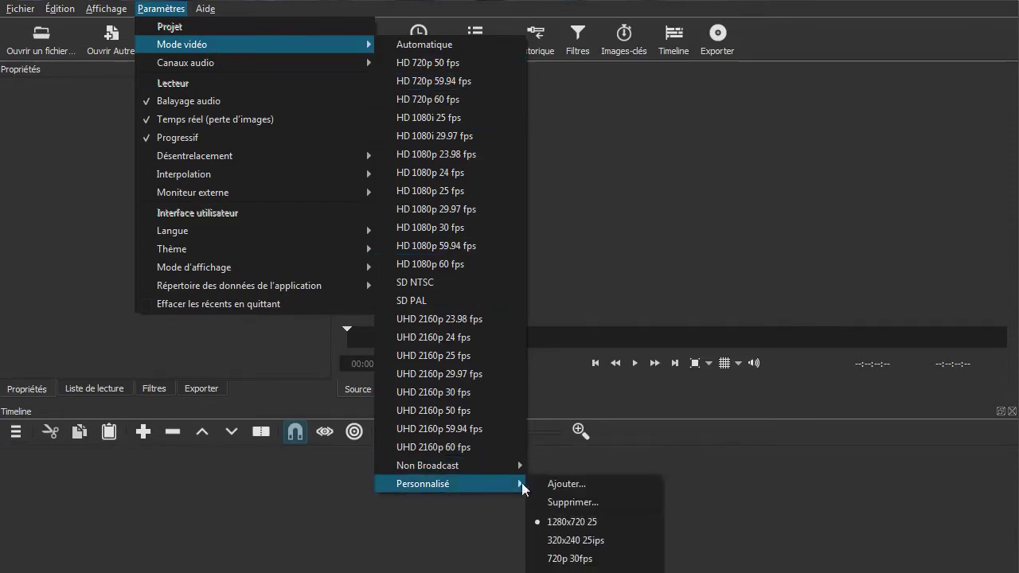
{"action": "left_click", "coordinate": [572, 570]}
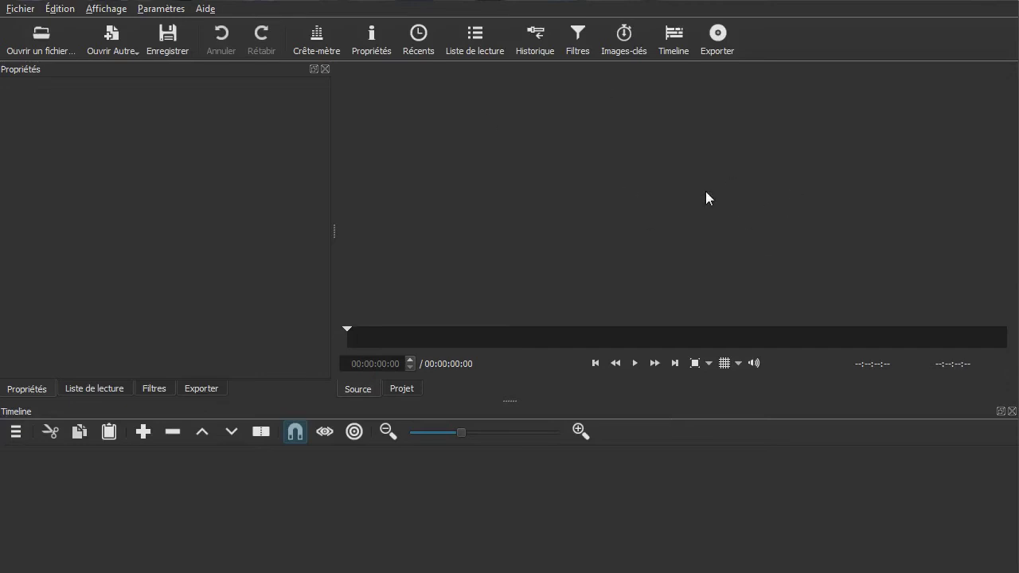
Add the clip 343025947.mp4 to the playlist and pause its playback
{"action": "left_click", "coordinate": [74, 390]}
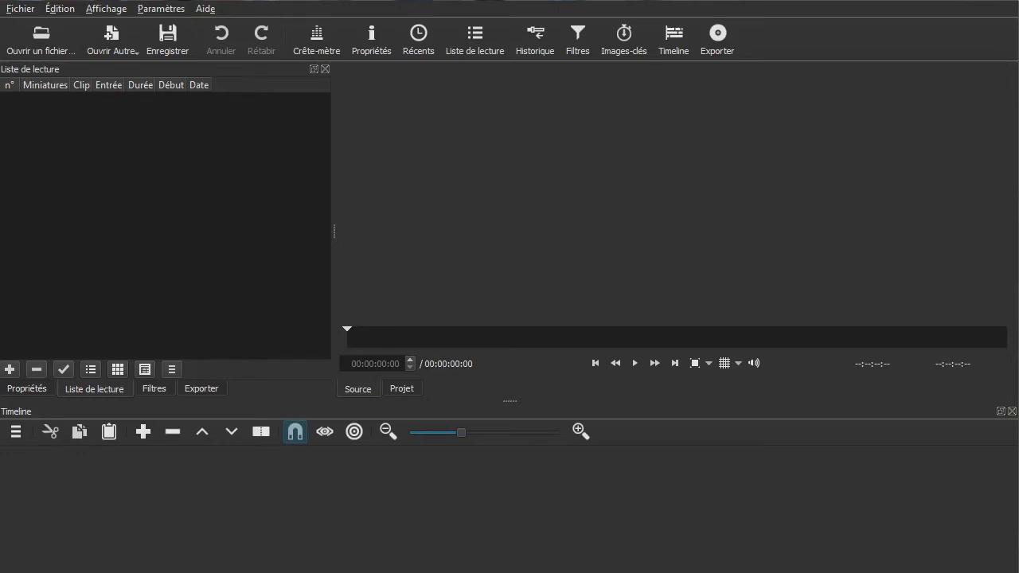
{"action": "left_click_drag", "start_coordinate": [716, 203], "coordinate": [140, 199]}
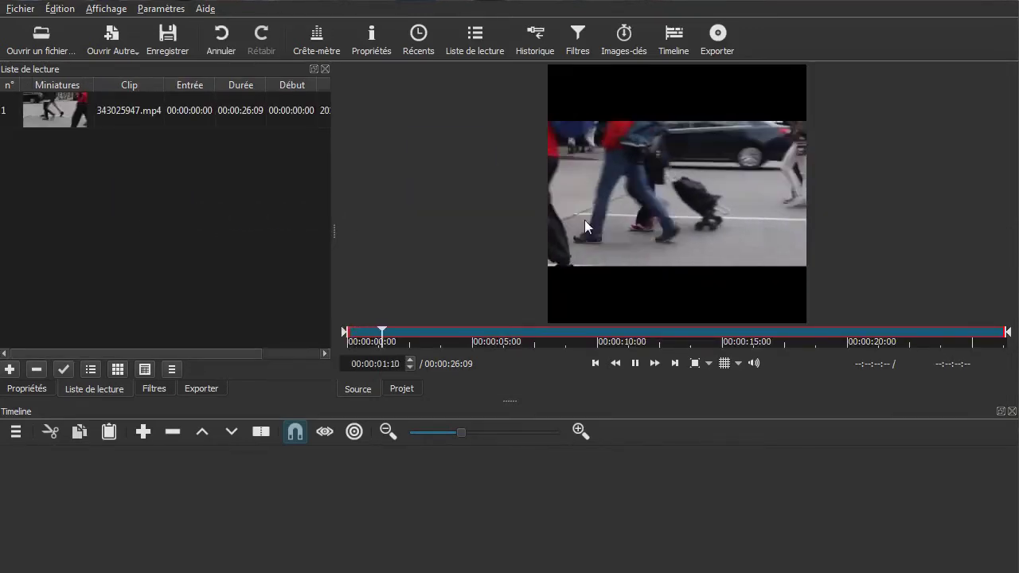
{"action": "left_click", "coordinate": [633, 366]}
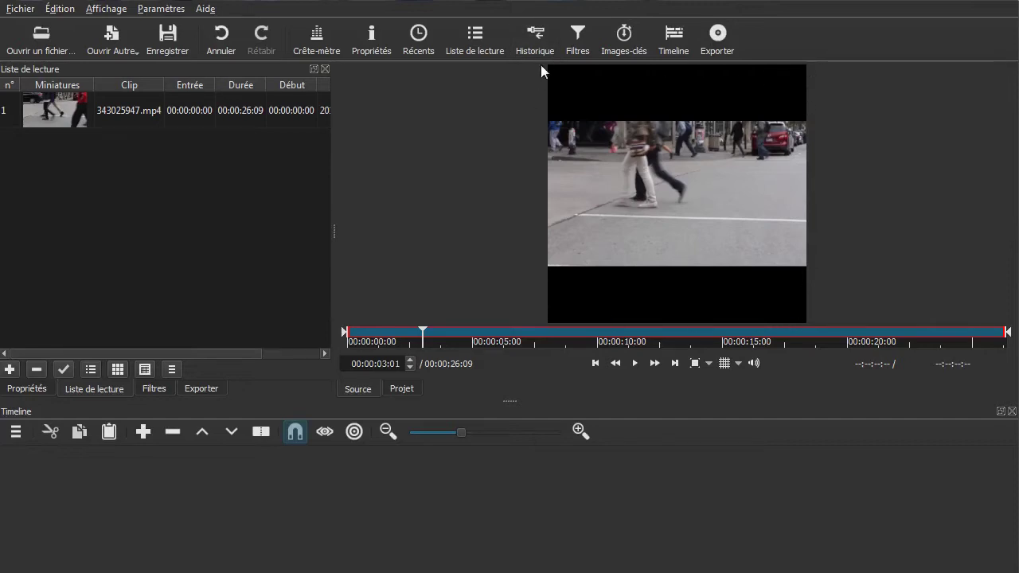
Preview the clip in the custom 1280x720 25 video mode and return the project to the 500x500px mode
{"action": "left_click", "coordinate": [161, 9]}
{"action": "mouse_move", "coordinate": [198, 46]}
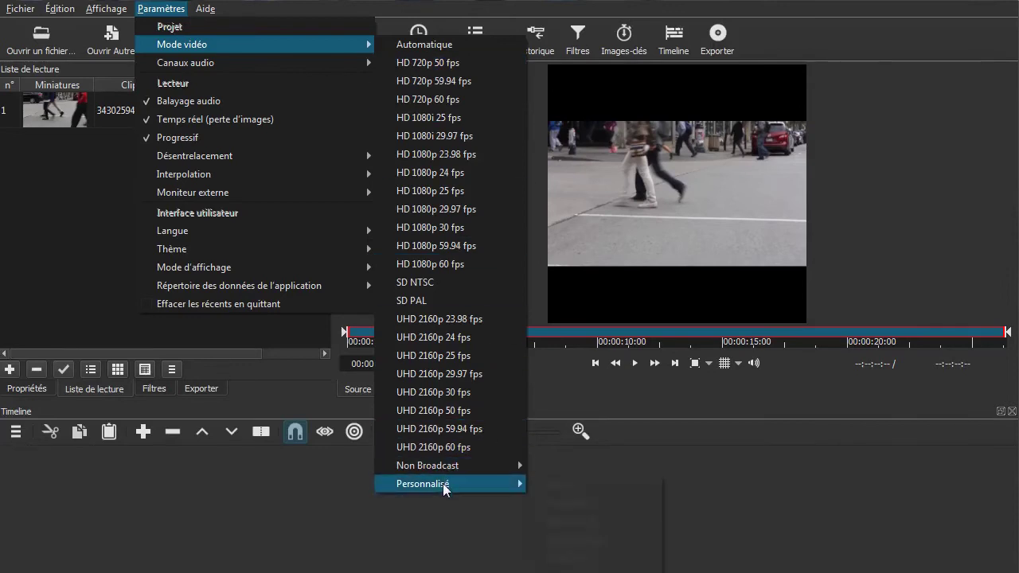
{"action": "mouse_move", "coordinate": [443, 483]}
{"action": "left_click", "coordinate": [590, 522]}
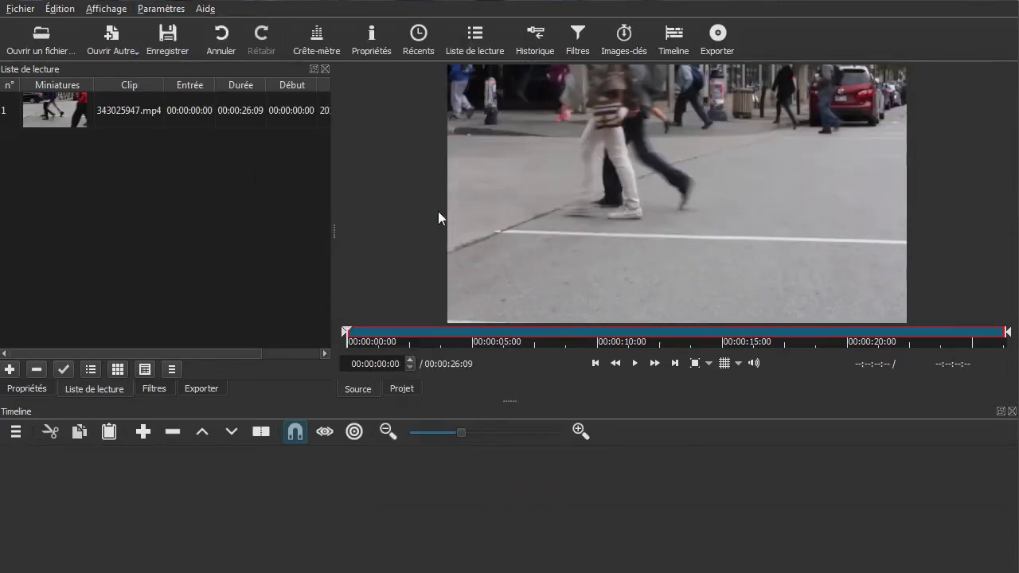
{"action": "left_click", "coordinate": [154, 9]}
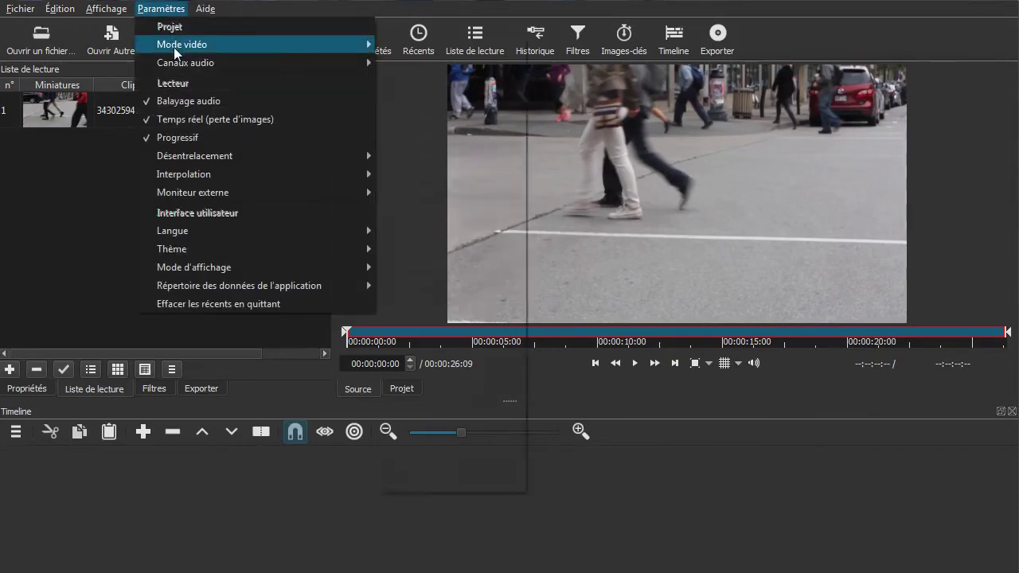
{"action": "mouse_move", "coordinate": [173, 47]}
{"action": "mouse_move", "coordinate": [458, 485]}
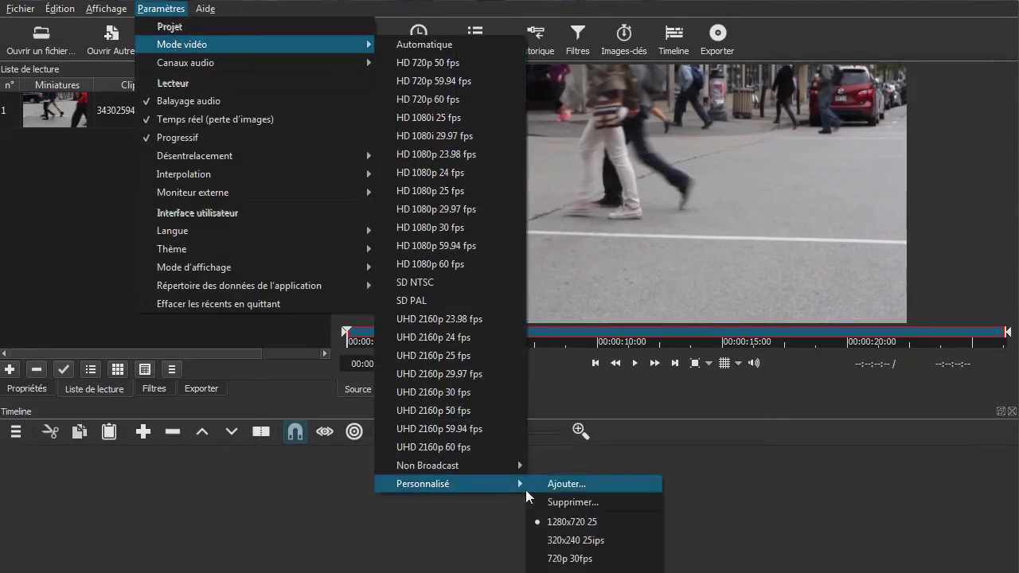
{"action": "left_click", "coordinate": [569, 557]}
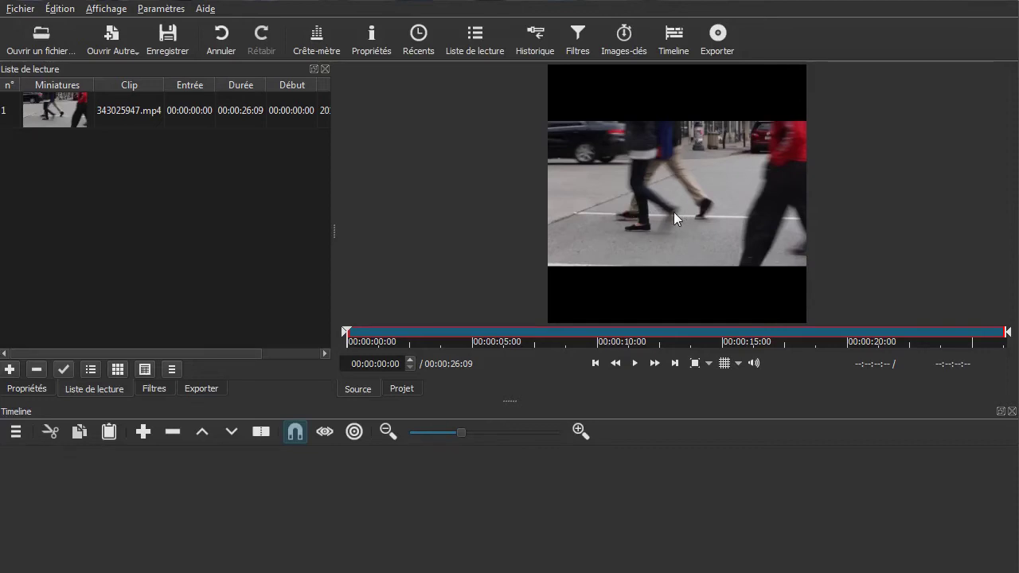
{"action": "left_click", "coordinate": [181, 10]}
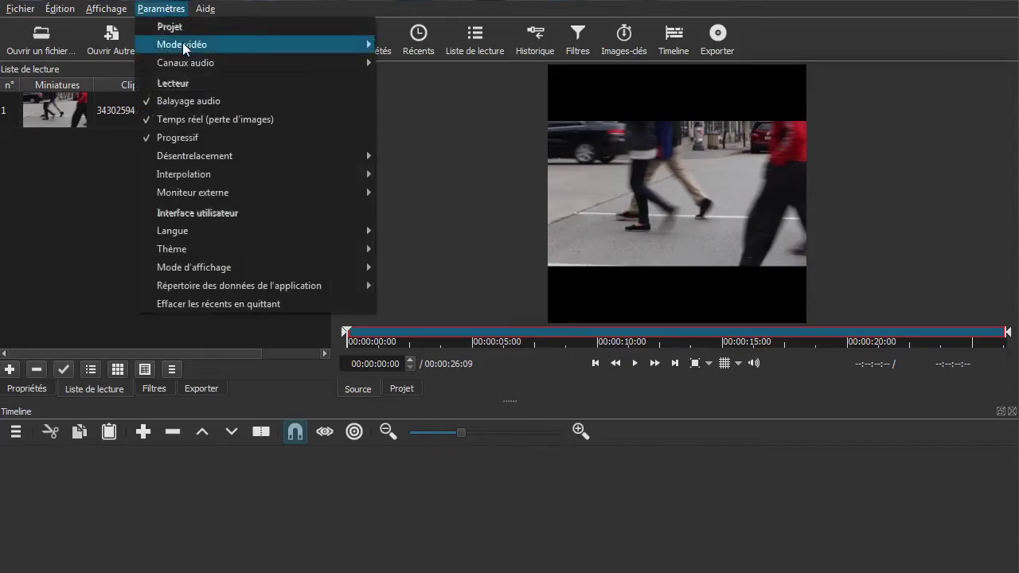
{"action": "mouse_move", "coordinate": [184, 44]}
{"action": "mouse_move", "coordinate": [446, 480]}
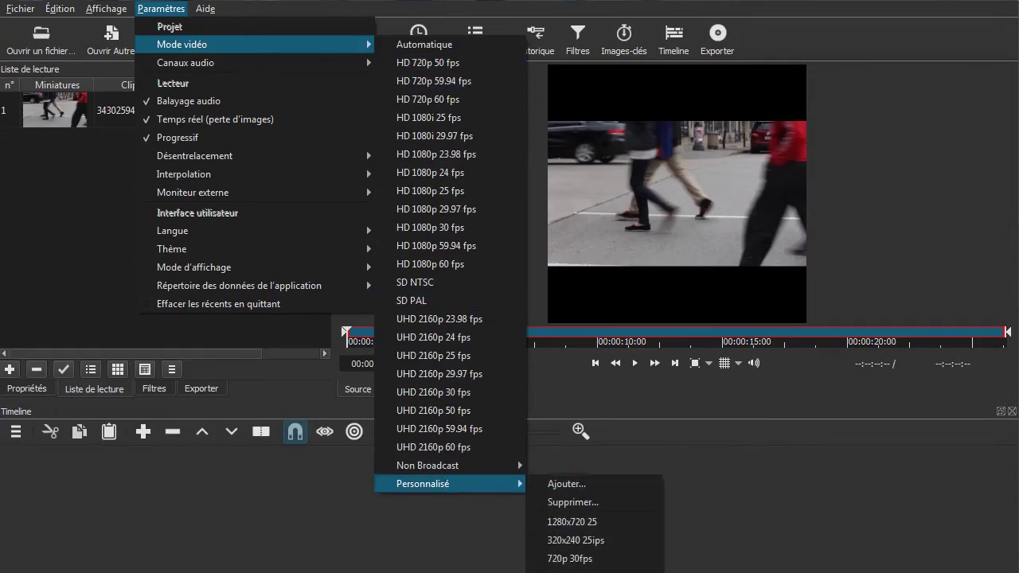
{"action": "left_click", "coordinate": [871, 234]}
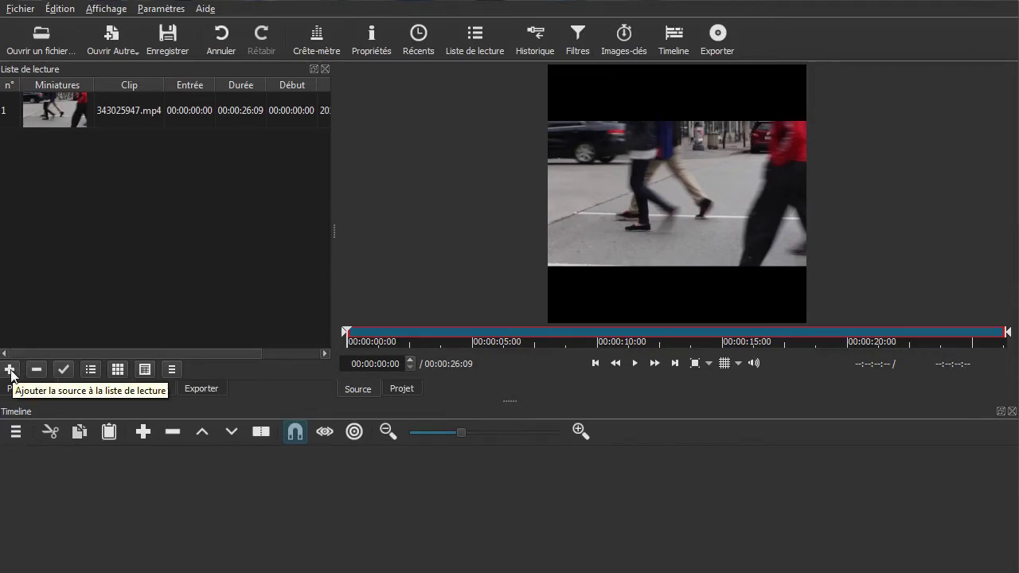
Place 343025947.mp4 from the playlist at the start of the timeline and add a second video track
{"action": "left_click_drag", "start_coordinate": [84, 113], "coordinate": [154, 500]}
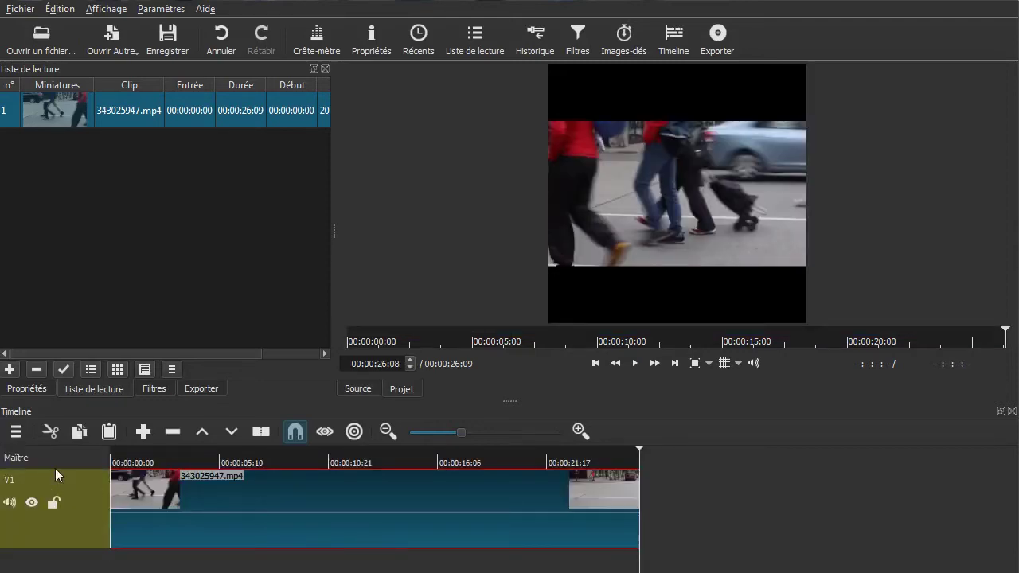
{"action": "left_click", "coordinate": [16, 434]}
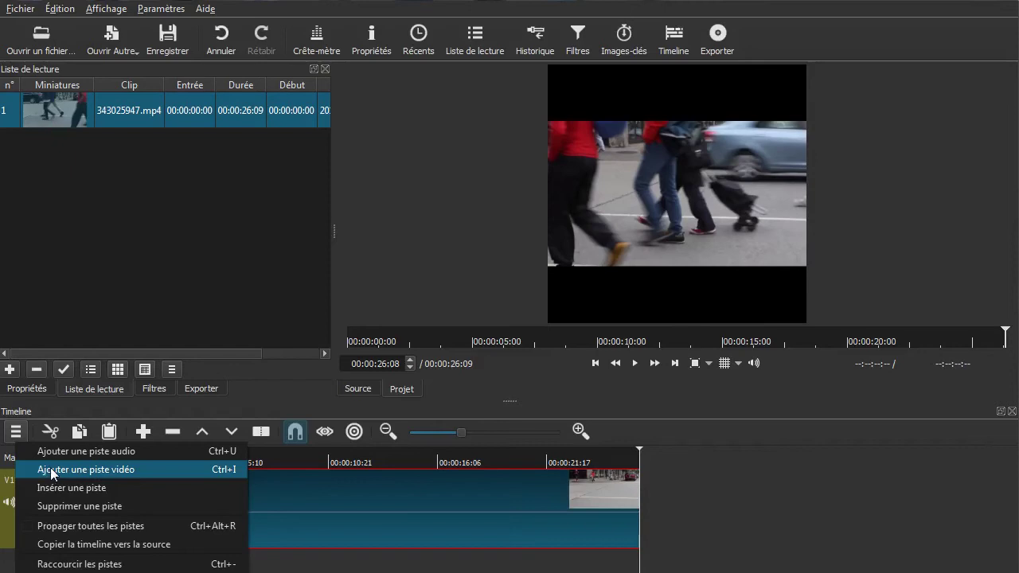
{"action": "left_click", "coordinate": [50, 468]}
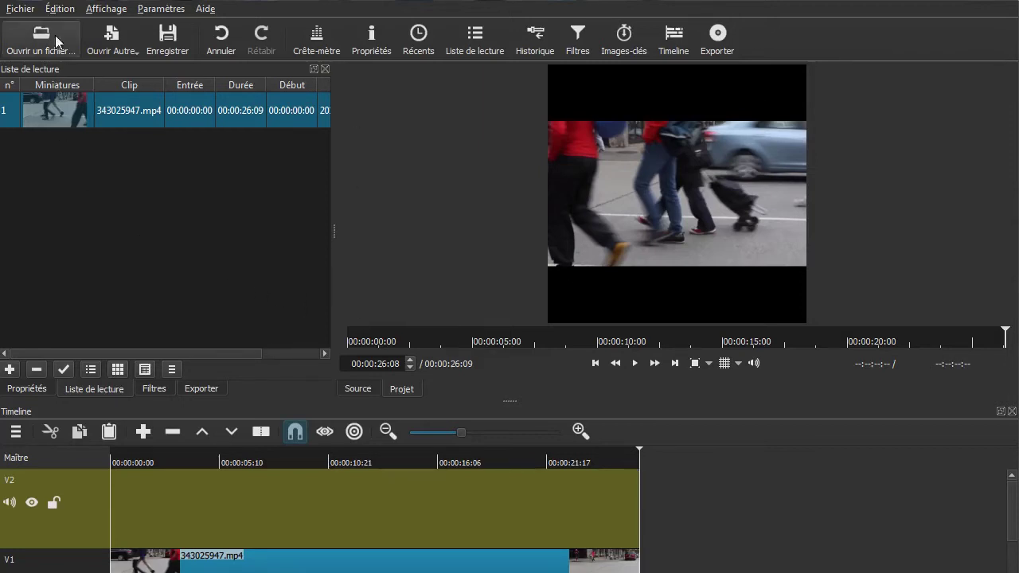
Generate a transparent text clip reading "texte ici" and add it to the playlist
{"action": "left_click", "coordinate": [24, 9]}
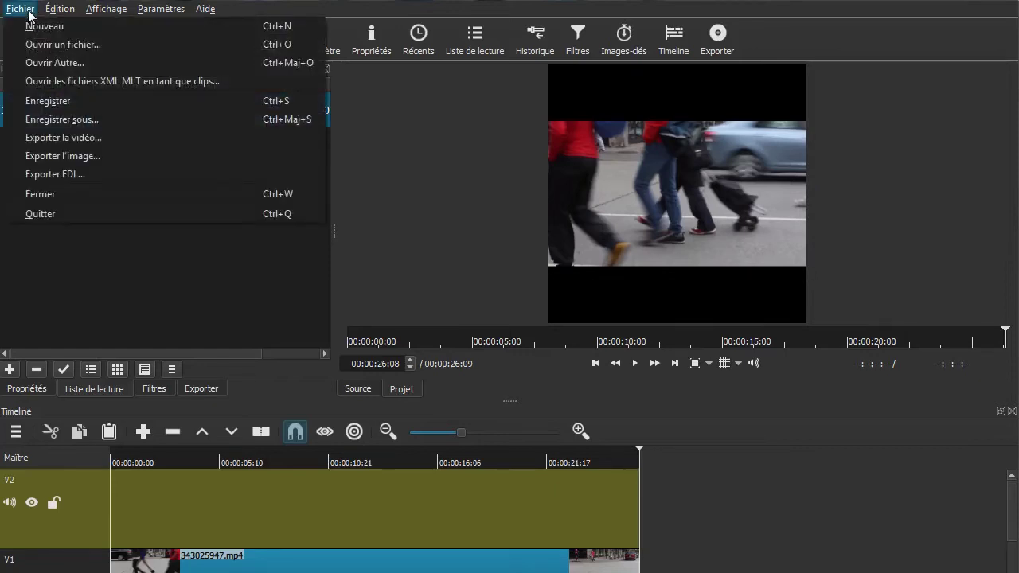
{"action": "left_click", "coordinate": [42, 67]}
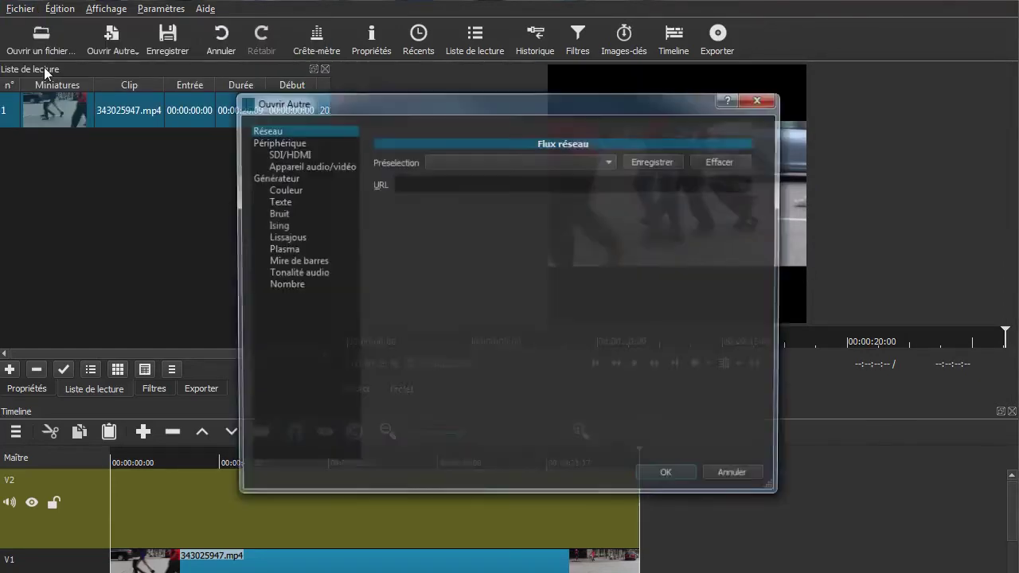
{"action": "left_click", "coordinate": [275, 203]}
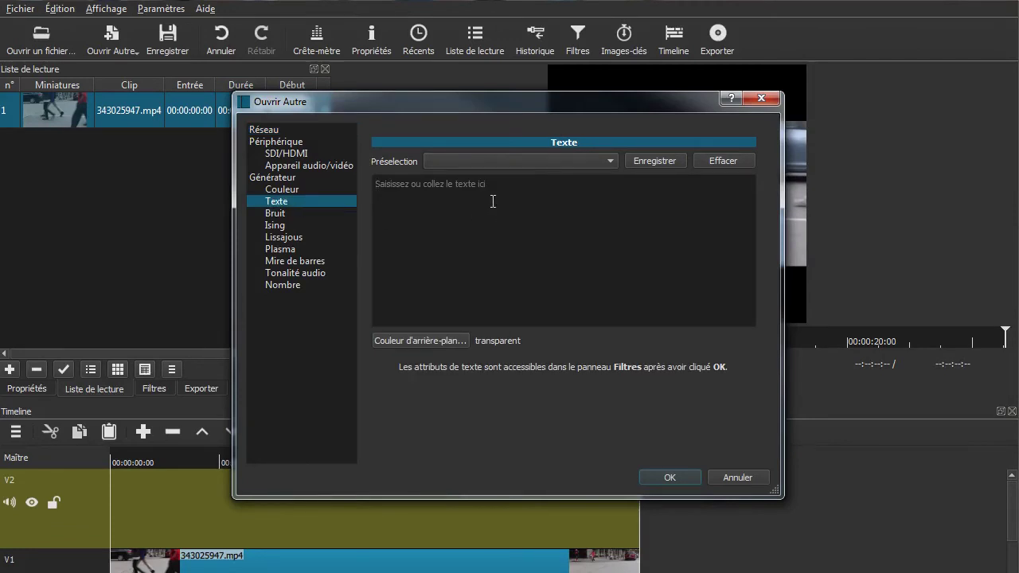
{"action": "type", "text": "texte ici"}
{"action": "left_click", "coordinate": [677, 476]}
{"action": "left_click", "coordinate": [634, 363]}
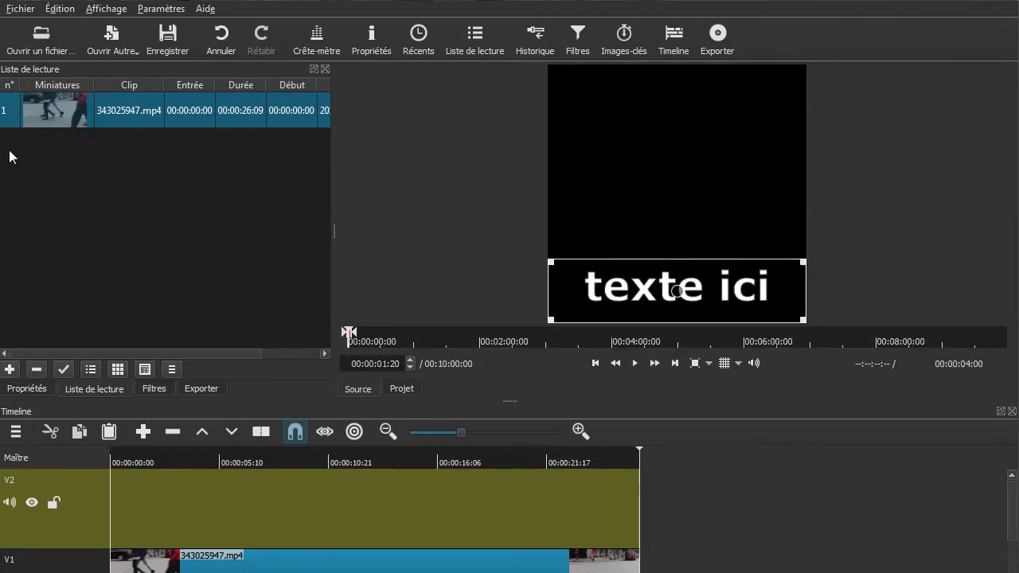
{"action": "left_click", "coordinate": [10, 368]}
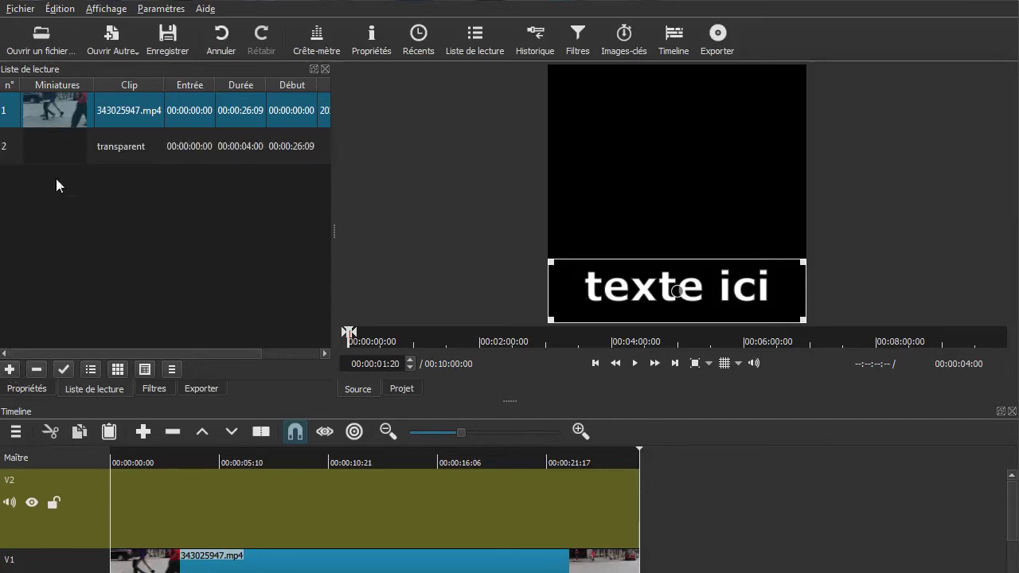
Place the transparent text clip on track V2 over the beginning of the video and move the playhead onto it
{"action": "left_click", "coordinate": [42, 151]}
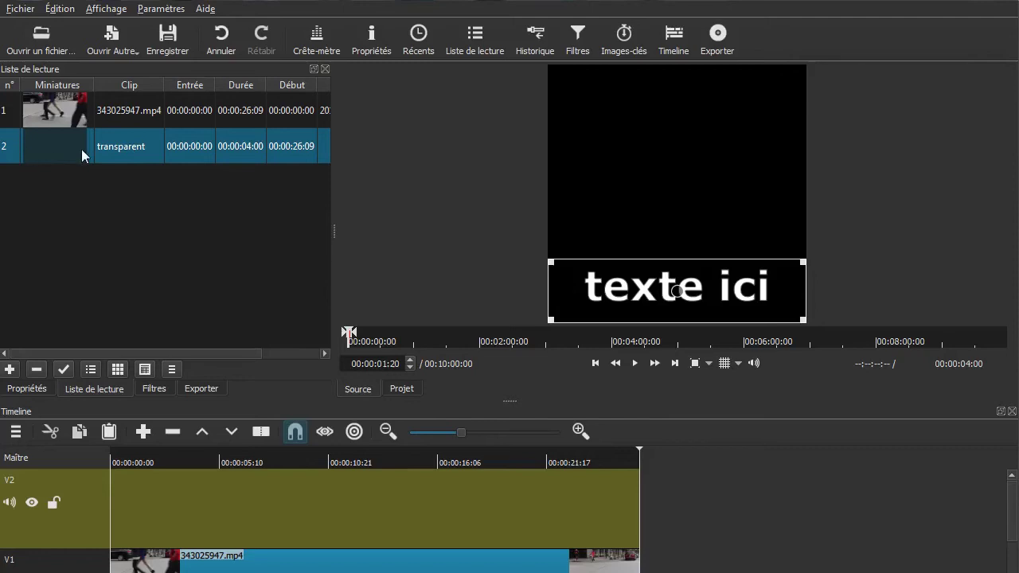
{"action": "left_click_drag", "start_coordinate": [35, 157], "coordinate": [198, 504]}
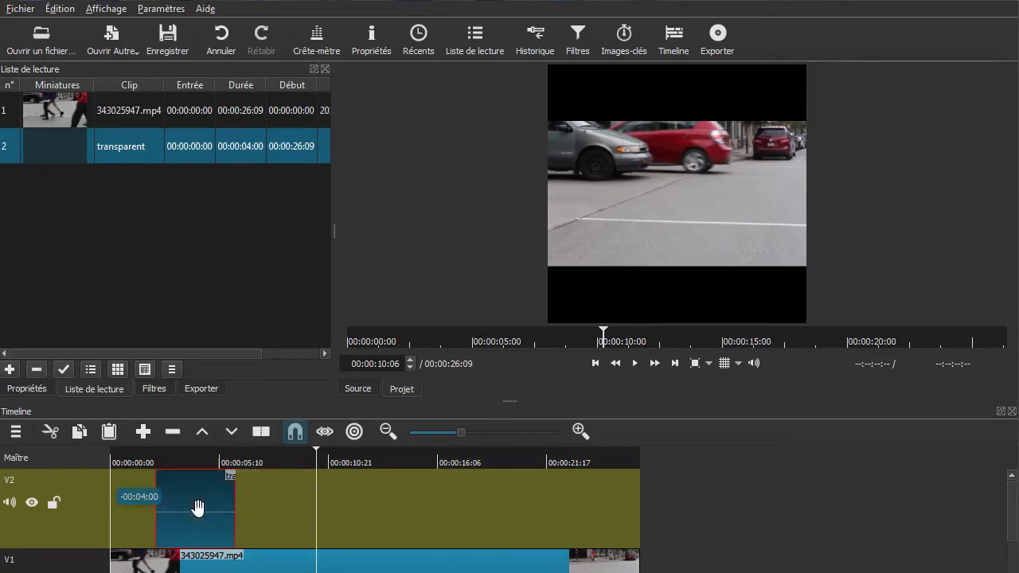
{"action": "left_click", "coordinate": [199, 519]}
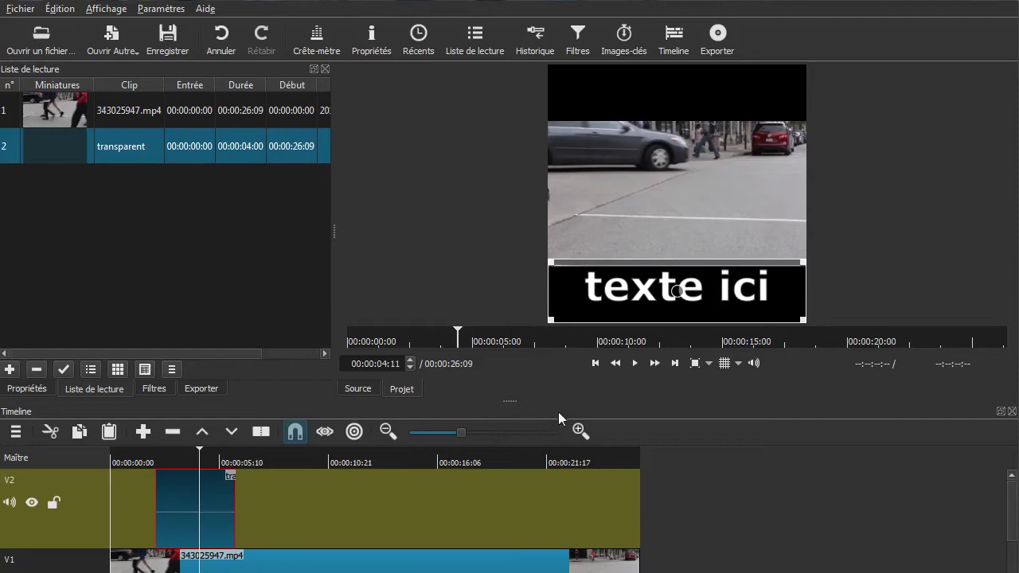
Add the Taille et Position video filter to the 343025947.mp4 clip on track V1
{"action": "left_click_drag", "start_coordinate": [509, 403], "coordinate": [509, 366]}
{"action": "left_click", "coordinate": [280, 552]}
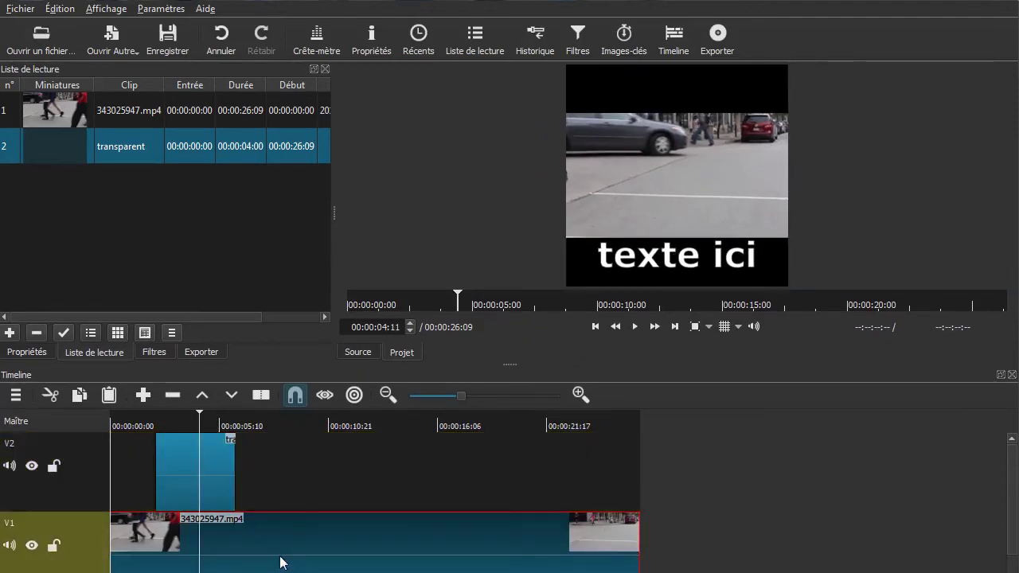
{"action": "left_click", "coordinate": [154, 352]}
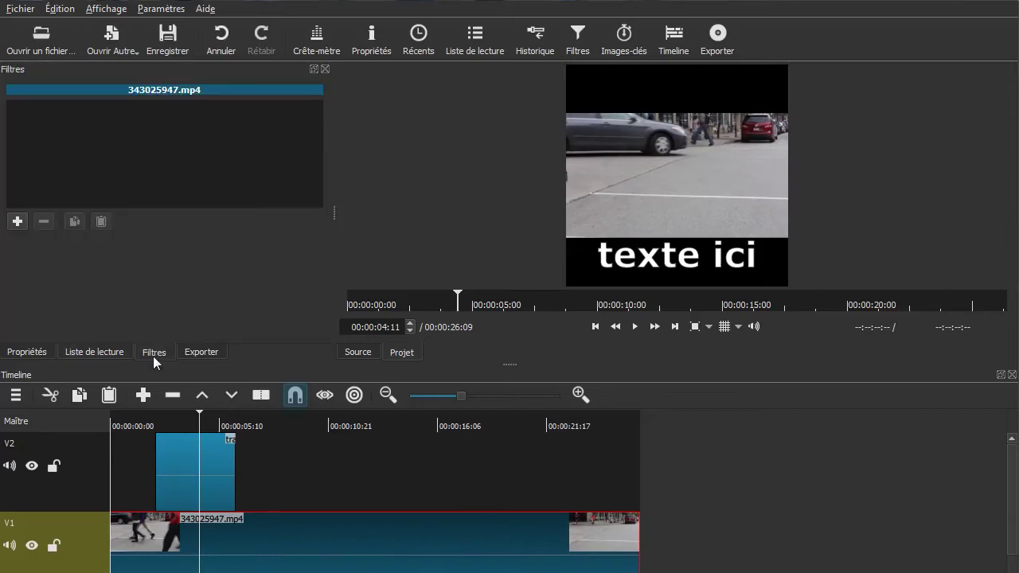
{"action": "left_click", "coordinate": [16, 222]}
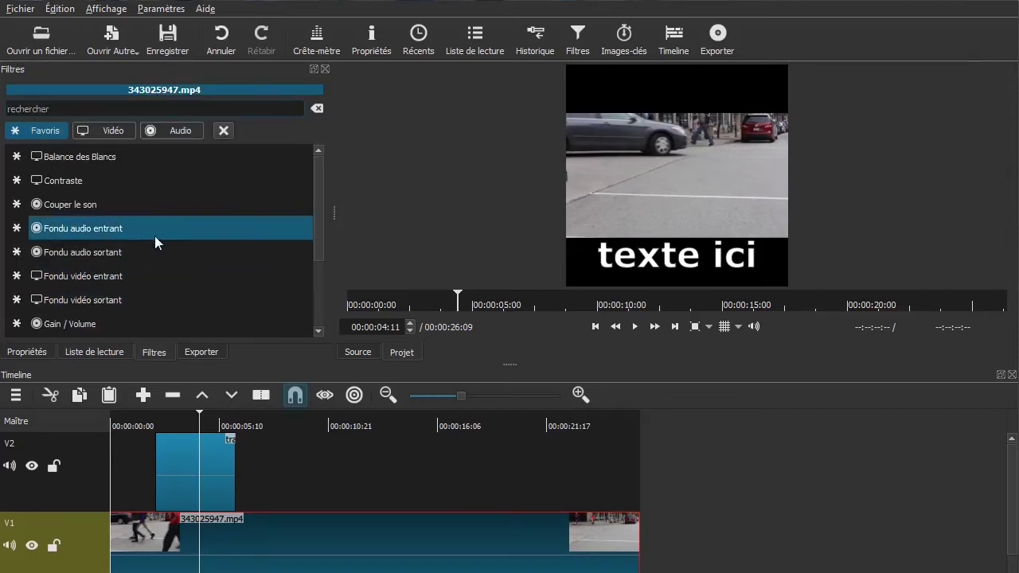
{"action": "left_click", "coordinate": [124, 131]}
{"action": "scroll", "coordinate": [204, 268], "scroll_direction": "down", "scroll_amount": 5}
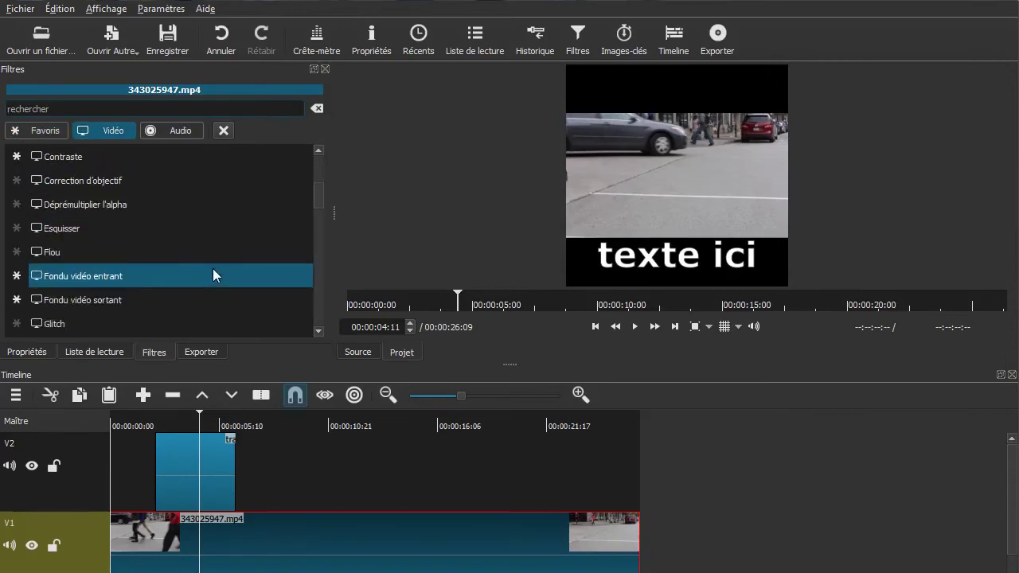
{"action": "scroll", "coordinate": [211, 274], "scroll_direction": "down", "scroll_amount": 6}
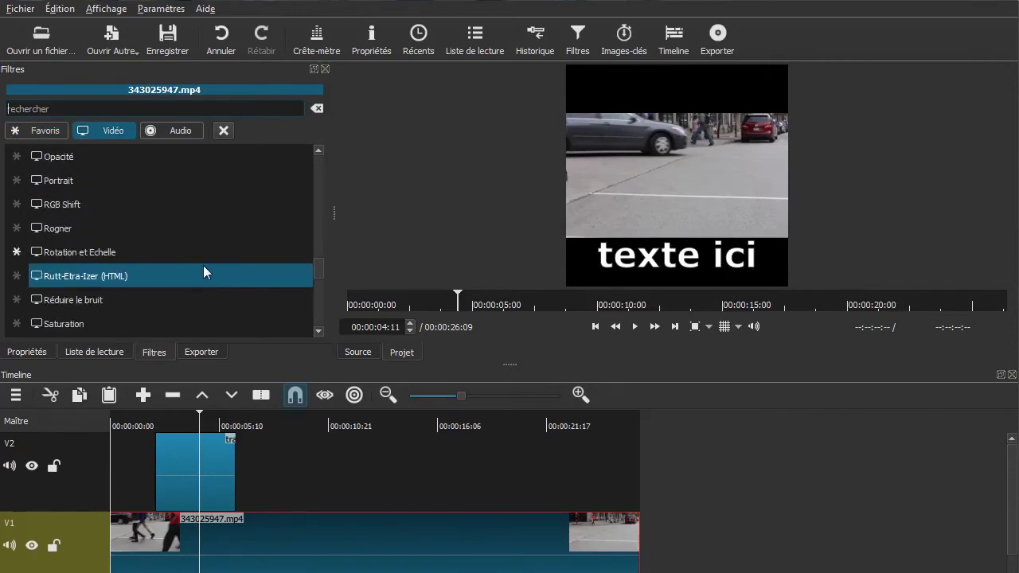
{"action": "scroll", "coordinate": [203, 263], "scroll_direction": "down", "scroll_amount": 2}
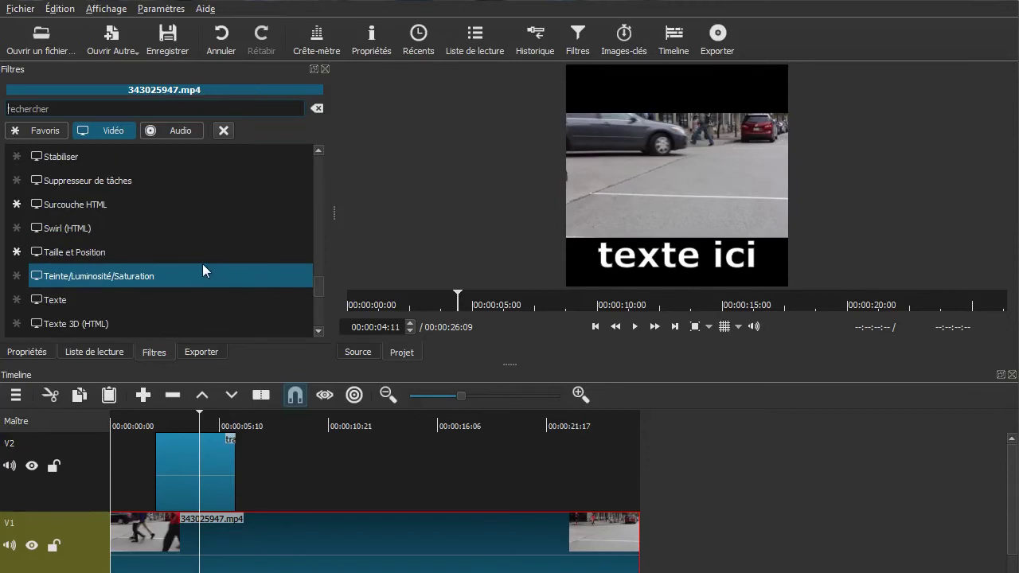
{"action": "left_click", "coordinate": [130, 252]}
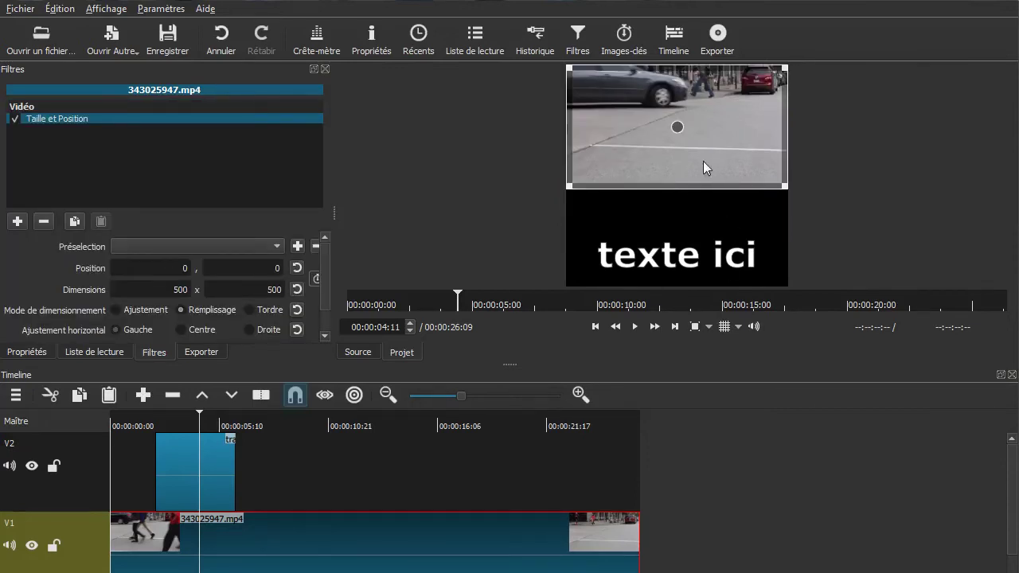
Resize the video to about 548 x 308 and move it to the lower part of the frame, at about -29, 195
{"action": "mouse_move", "coordinate": [675, 125]}
{"action": "left_mouse_down"}
{"action": "mouse_move", "coordinate": [683, 164]}
{"action": "mouse_move", "coordinate": [675, 177]}
{"action": "mouse_move", "coordinate": [676, 128]}
{"action": "left_mouse_up"}
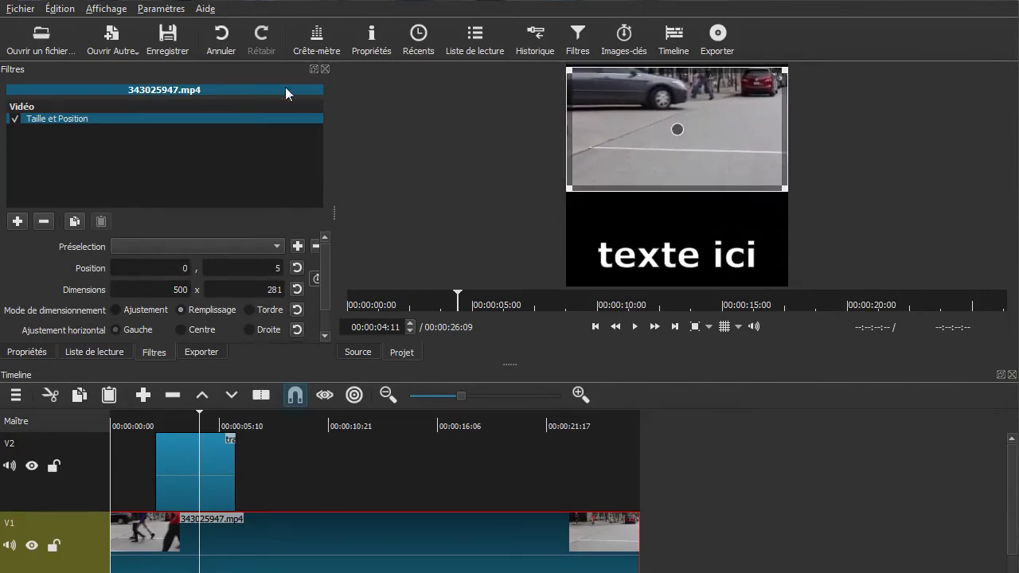
{"action": "left_click_drag", "start_coordinate": [784, 186], "coordinate": [806, 203]}
{"action": "left_click_drag", "start_coordinate": [685, 151], "coordinate": [673, 233]}
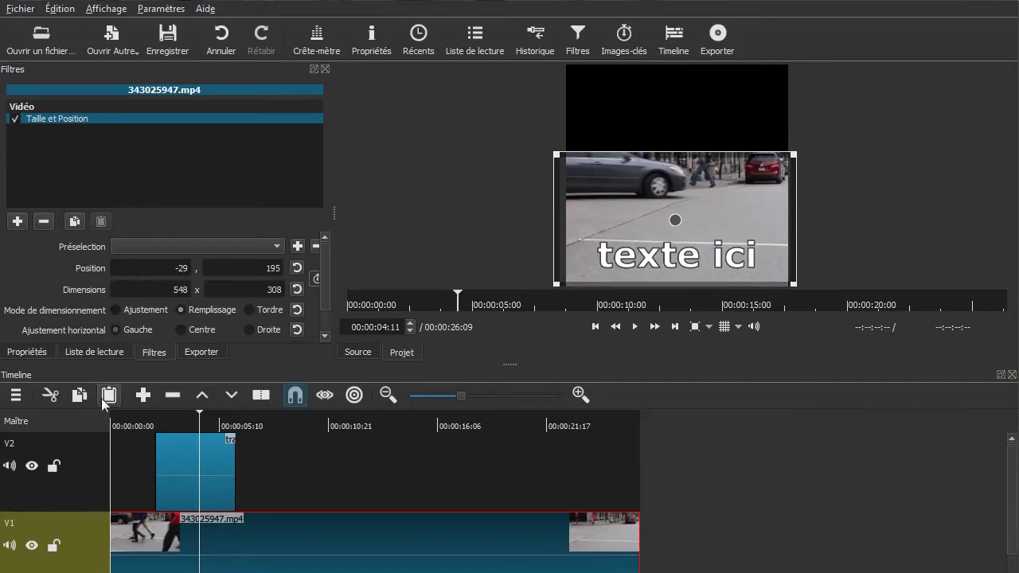
Move the "texte ici" text into the black band above the video and return the playhead near the timeline's start
{"action": "left_click", "coordinate": [185, 461]}
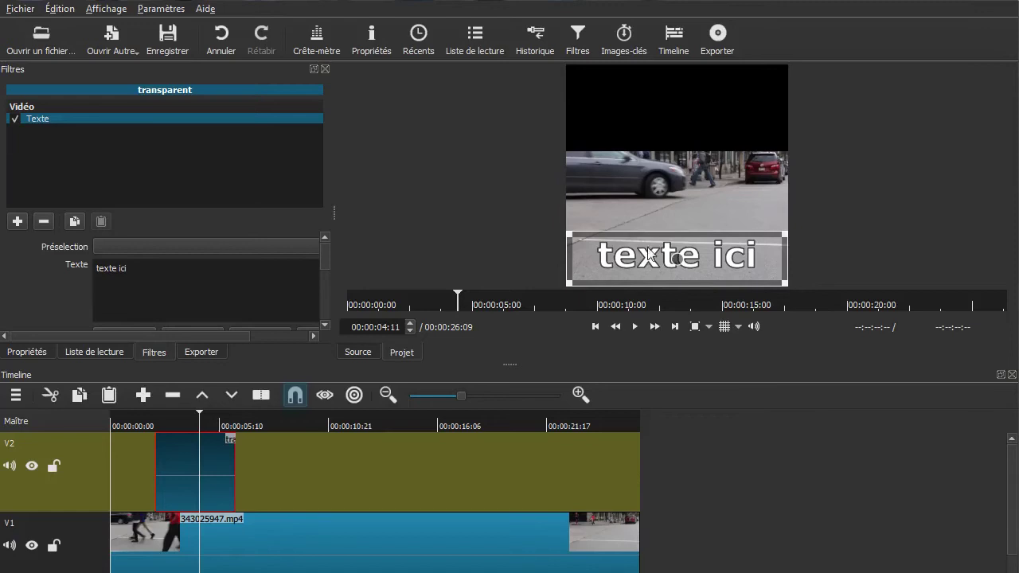
{"action": "left_click_drag", "start_coordinate": [675, 258], "coordinate": [678, 86]}
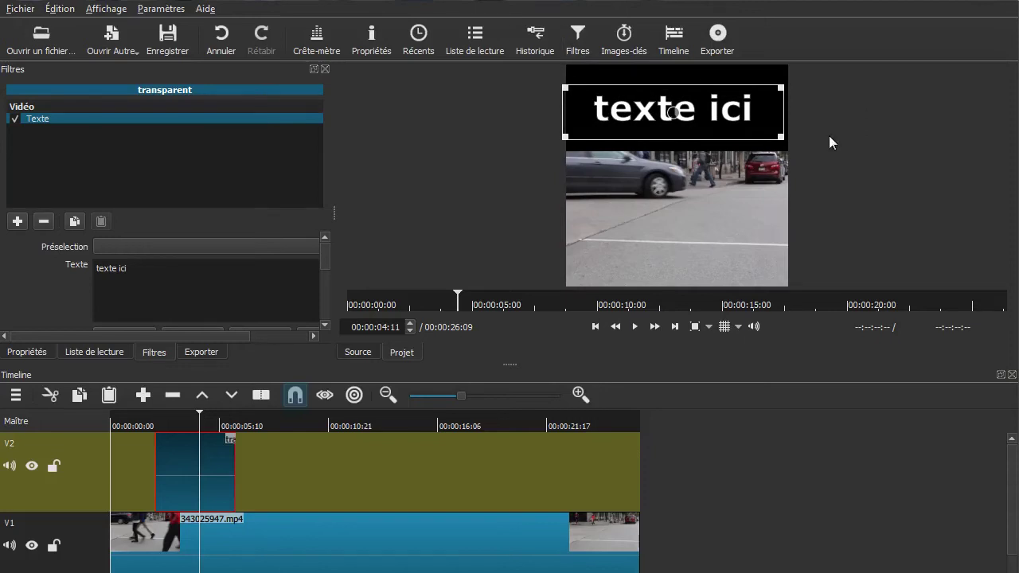
{"action": "left_click", "coordinate": [731, 480]}
{"action": "left_click", "coordinate": [500, 557]}
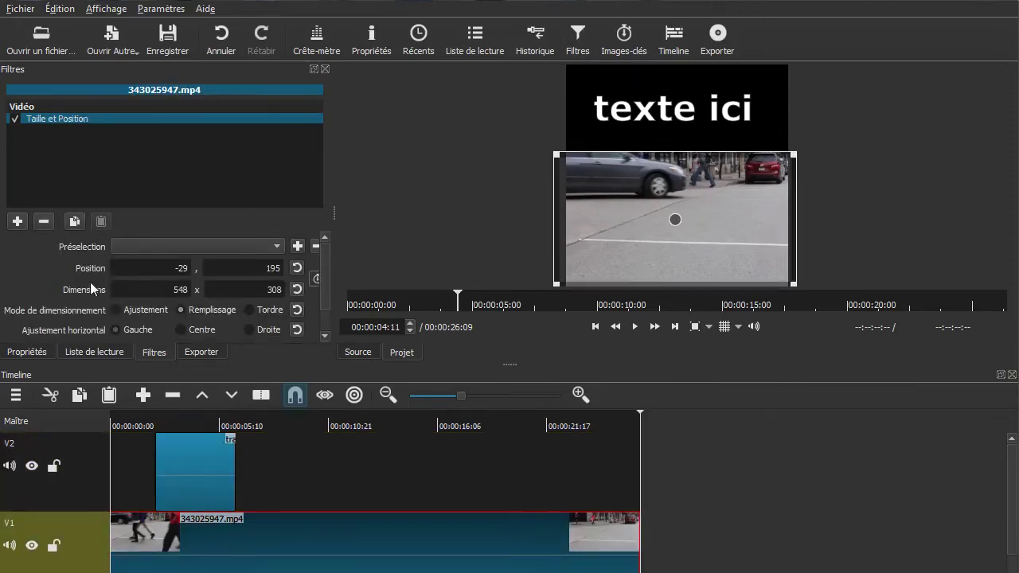
{"action": "left_click_drag", "start_coordinate": [545, 449], "coordinate": [63, 452]}
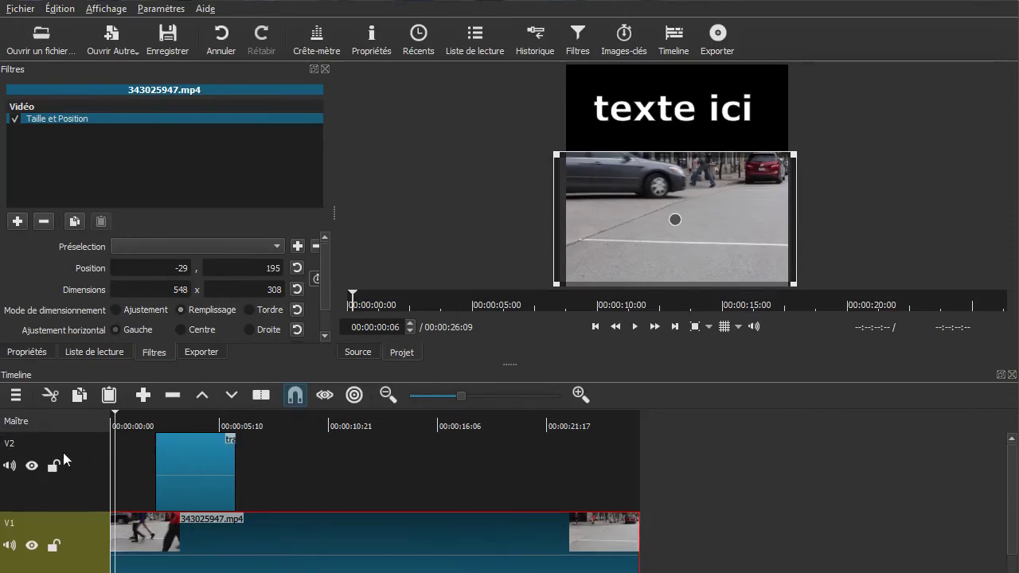
Extend the text clip's end past the 00:00:16:06 mark and give it a 01:15 fade-in and a 01:21 fade-out
{"action": "left_click_drag", "start_coordinate": [231, 467], "coordinate": [472, 477]}
{"action": "left_click_drag", "start_coordinate": [169, 437], "coordinate": [196, 440]}
{"action": "left_click_drag", "start_coordinate": [466, 439], "coordinate": [435, 442]}
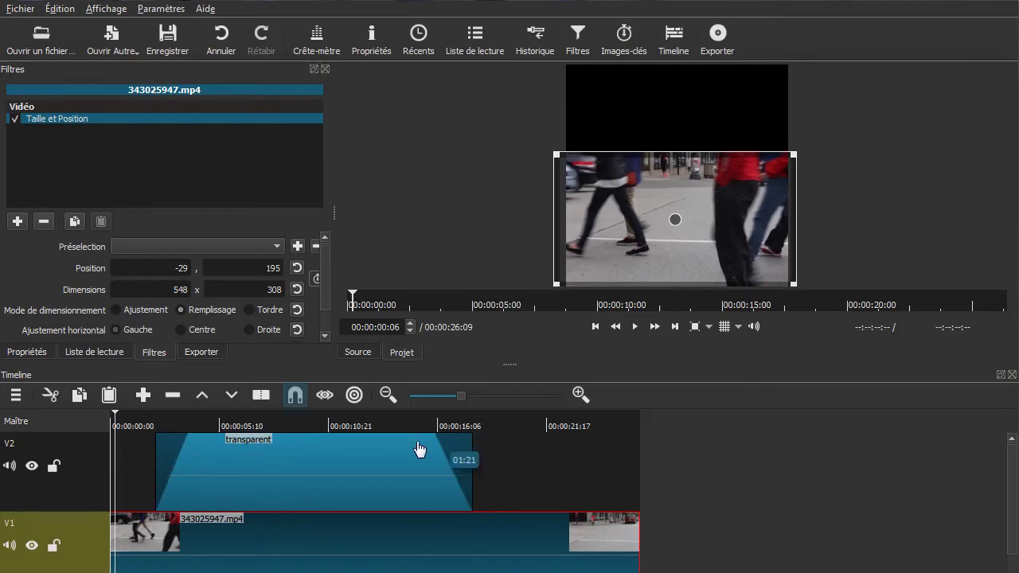
Make the text clip's video fade-in and fade-out adjust opacity instead of fading to black
{"action": "left_click", "coordinate": [304, 448]}
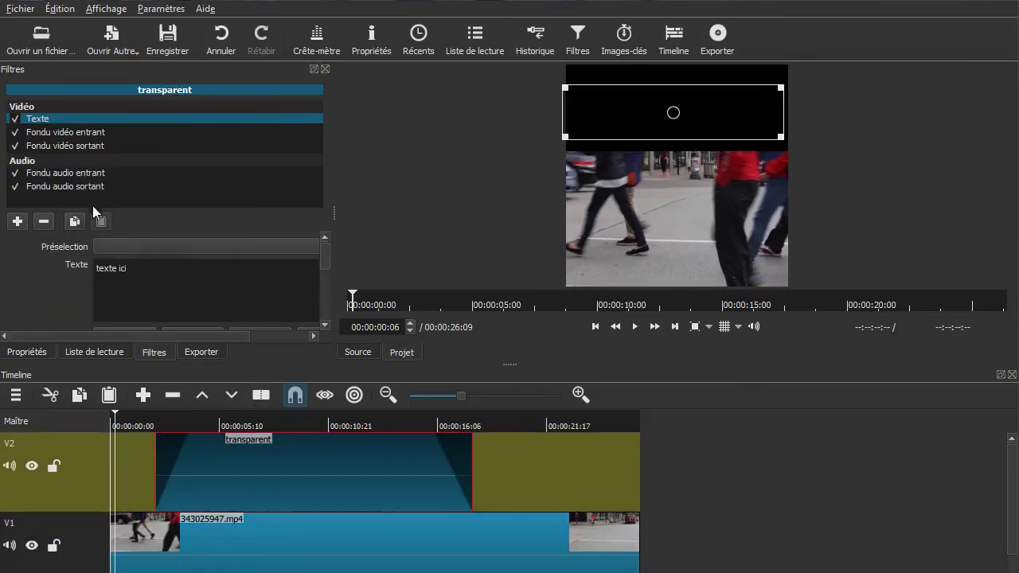
{"action": "left_click", "coordinate": [58, 145]}
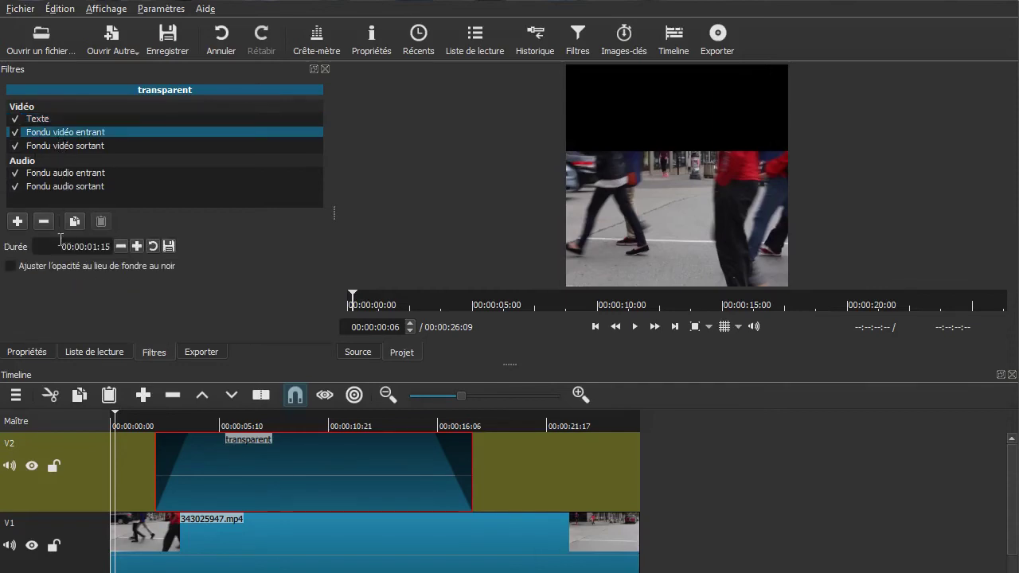
{"action": "left_click", "coordinate": [11, 265]}
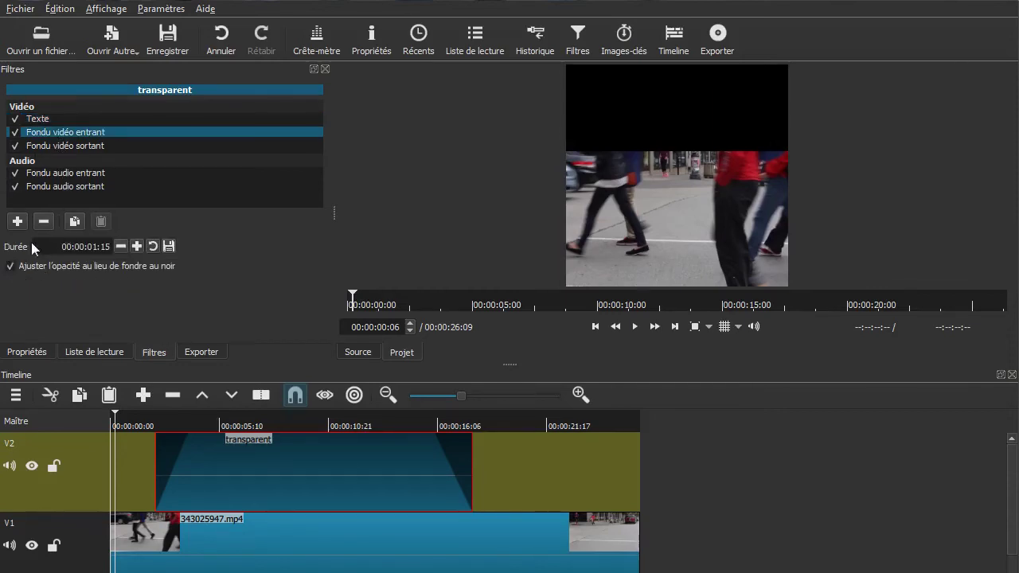
{"action": "left_click", "coordinate": [54, 146]}
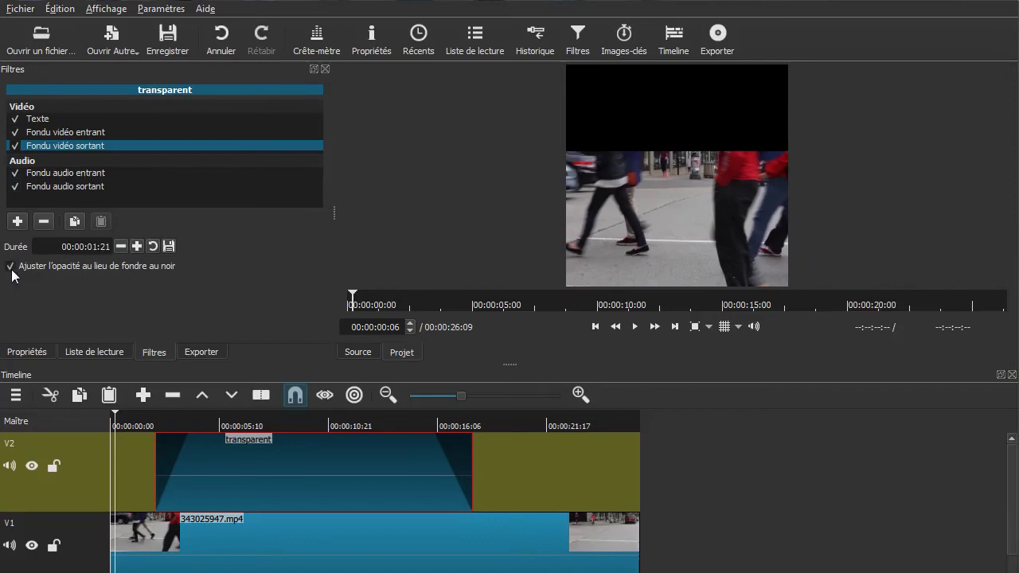
Disable the text clip's audio fade-in and fade-out filters and place the playhead just before the clip
{"action": "left_click", "coordinate": [16, 175]}
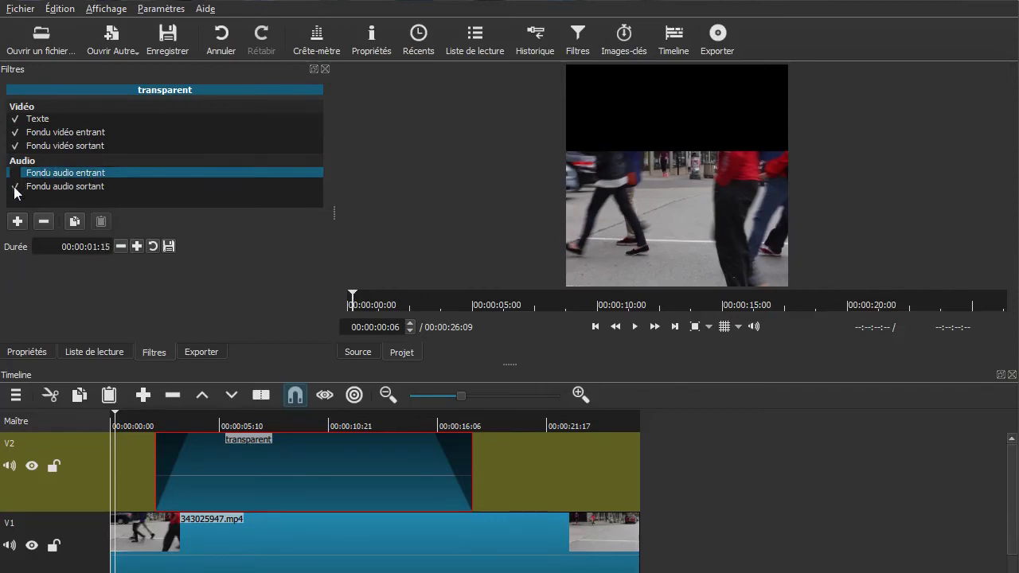
{"action": "left_click", "coordinate": [64, 188]}
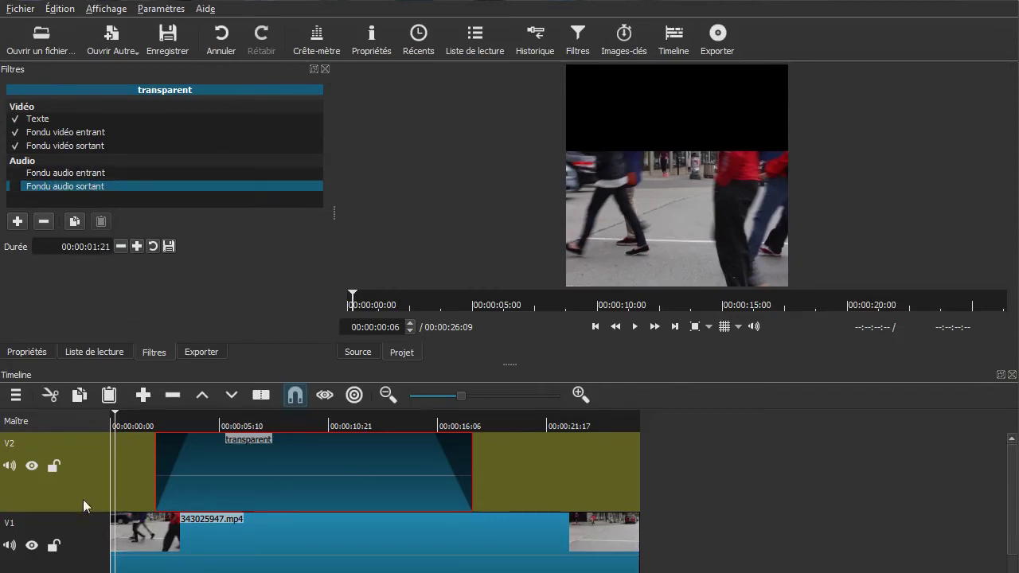
{"action": "left_click", "coordinate": [125, 477]}
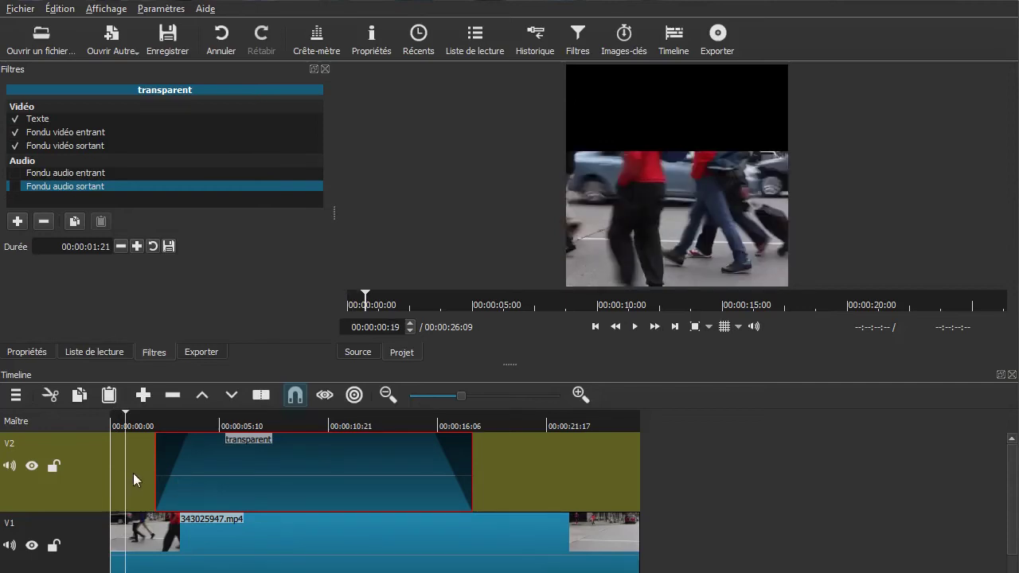
Play the timeline from its start and around the text clip's end to preview the title's fade-in and fade-out
{"action": "key", "text": "Home"}
{"action": "key", "text": "space"}
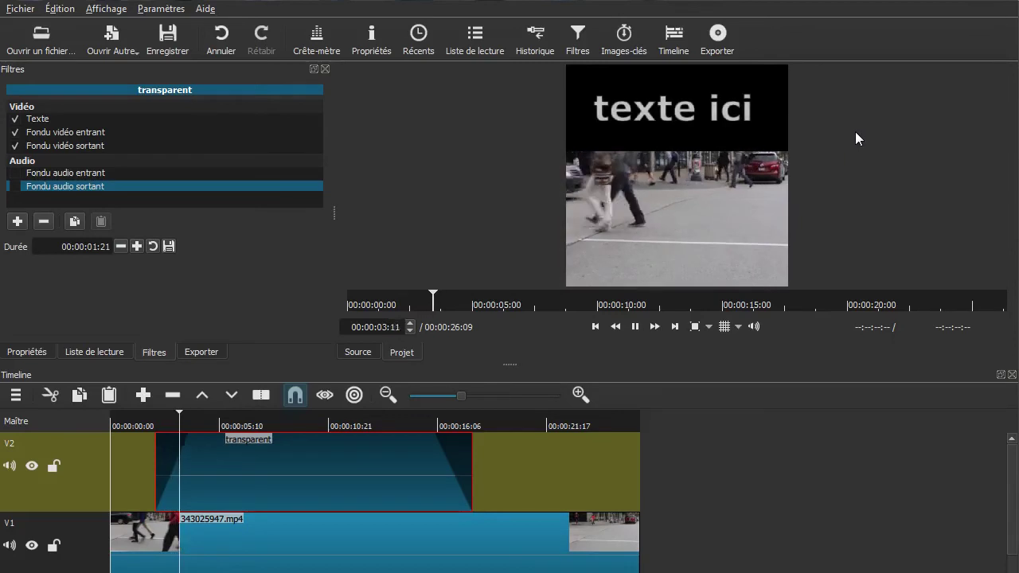
{"action": "key", "text": "space"}
{"action": "left_click_drag", "start_coordinate": [344, 470], "coordinate": [404, 485]}
{"action": "left_click", "coordinate": [347, 489]}
{"action": "key", "text": "space"}
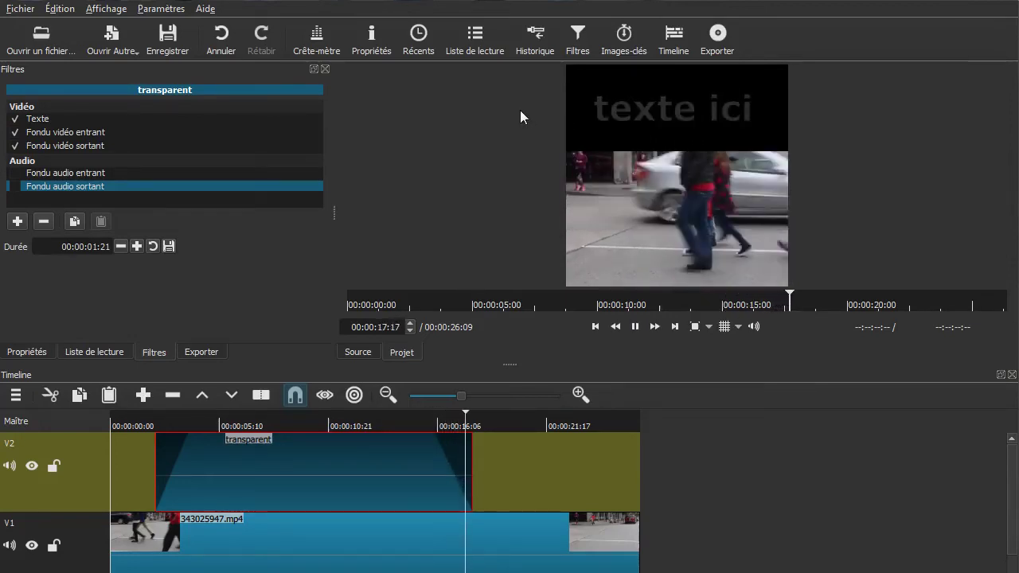
{"action": "key", "text": "space"}
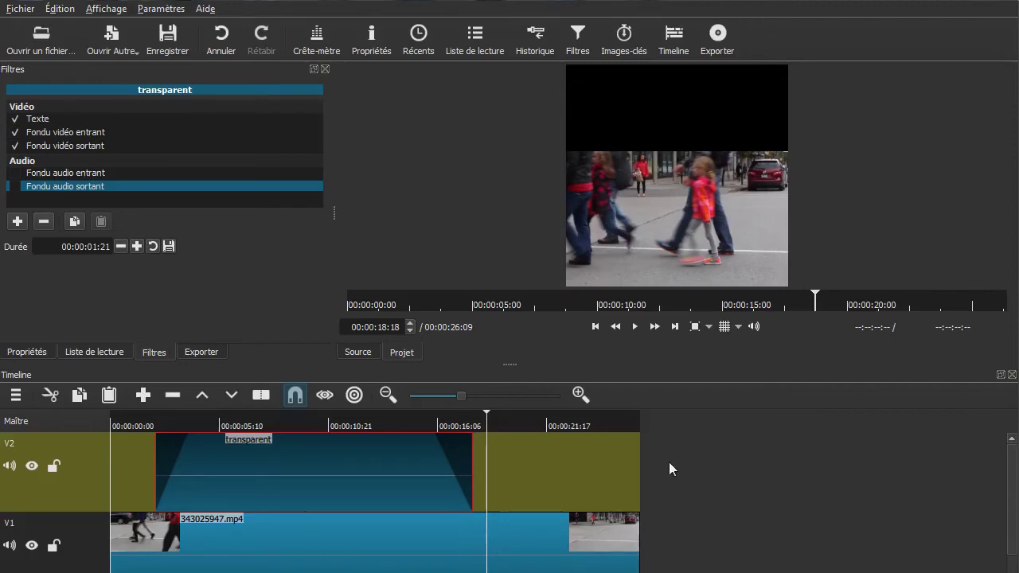
Display the export settings with the preset list
{"action": "left_click", "coordinate": [210, 355]}
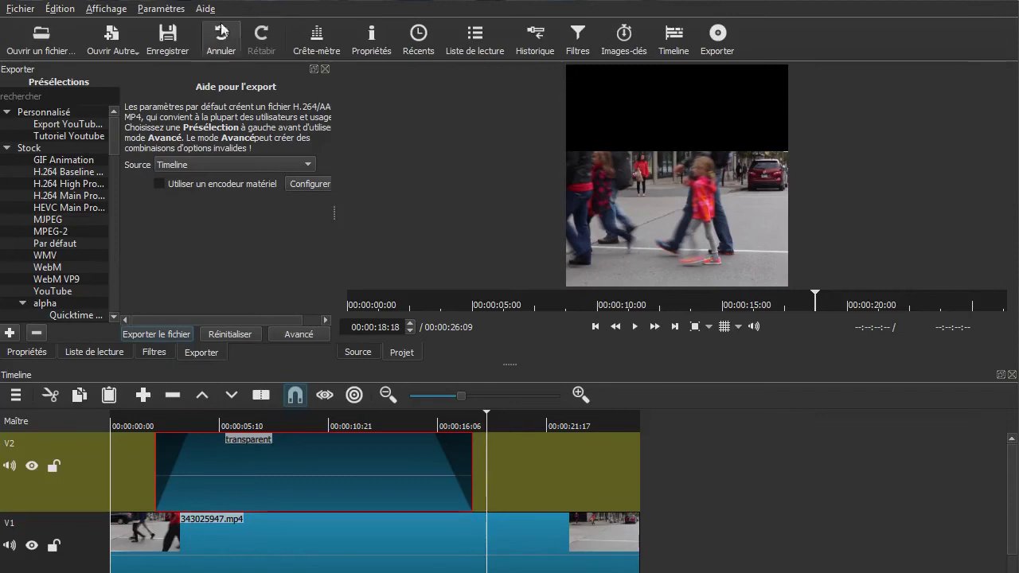
{"action": "left_click", "coordinate": [93, 9]}
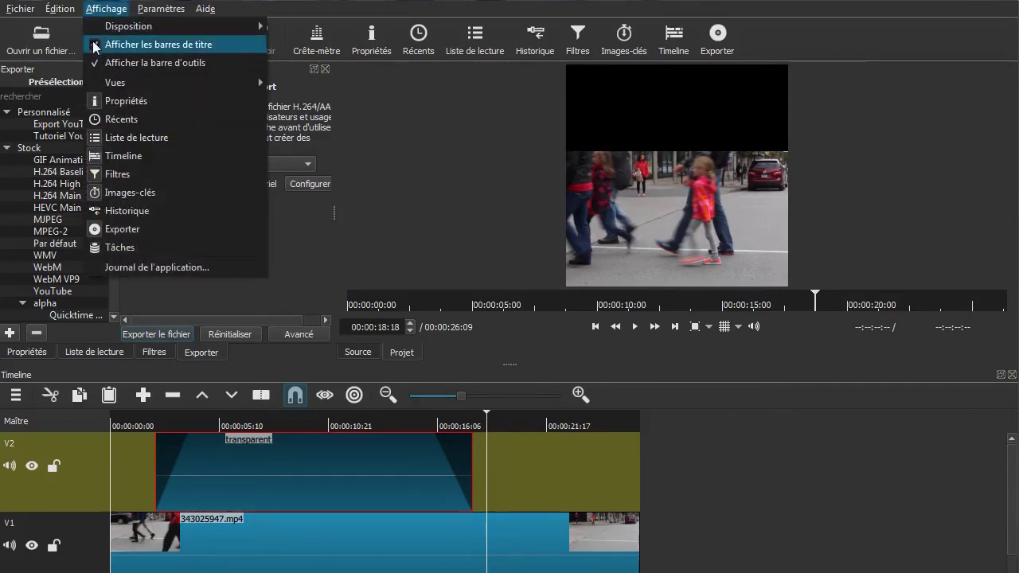
{"action": "left_click", "coordinate": [118, 233]}
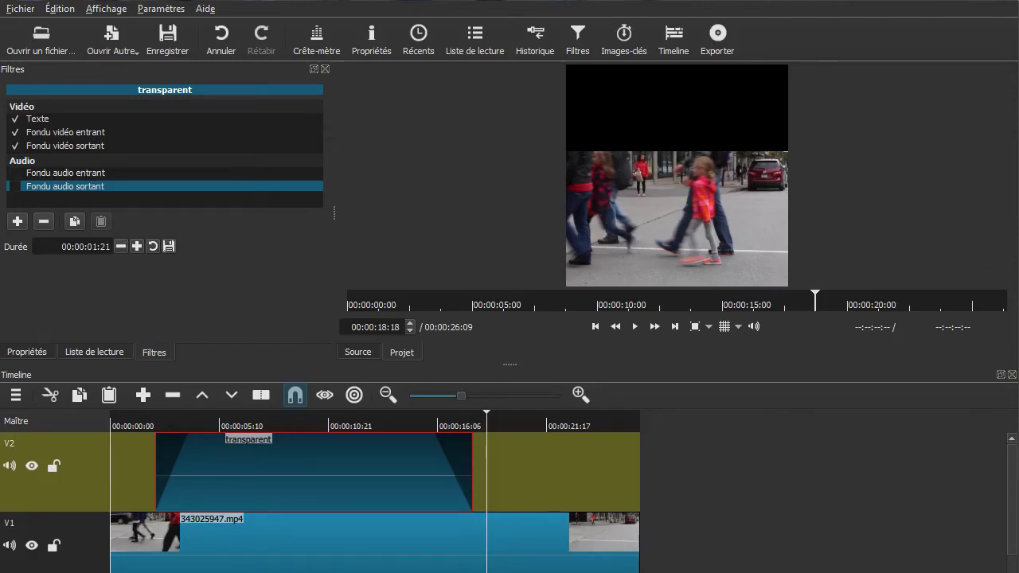
{"action": "left_click", "coordinate": [106, 9]}
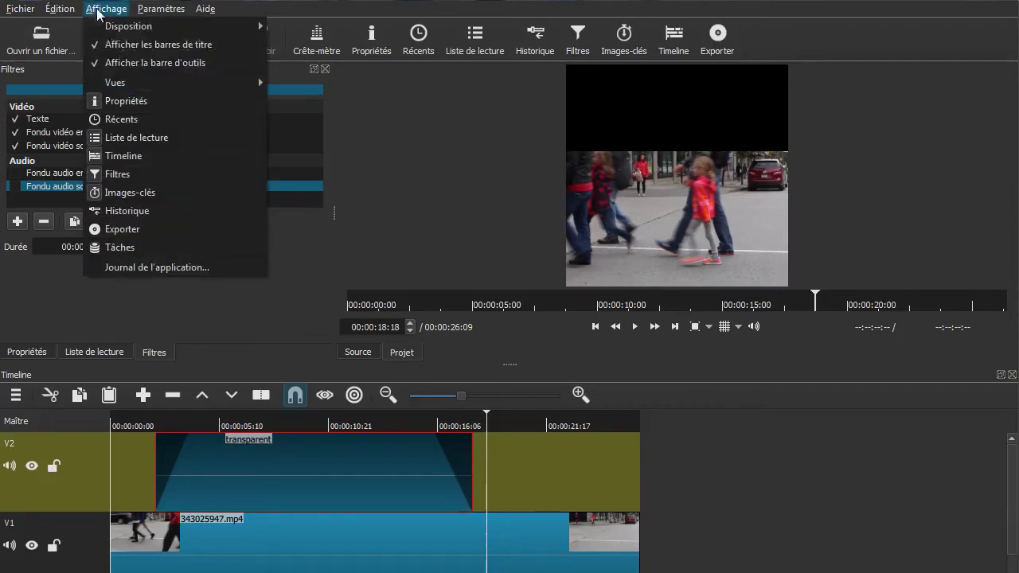
{"action": "left_click", "coordinate": [122, 228]}
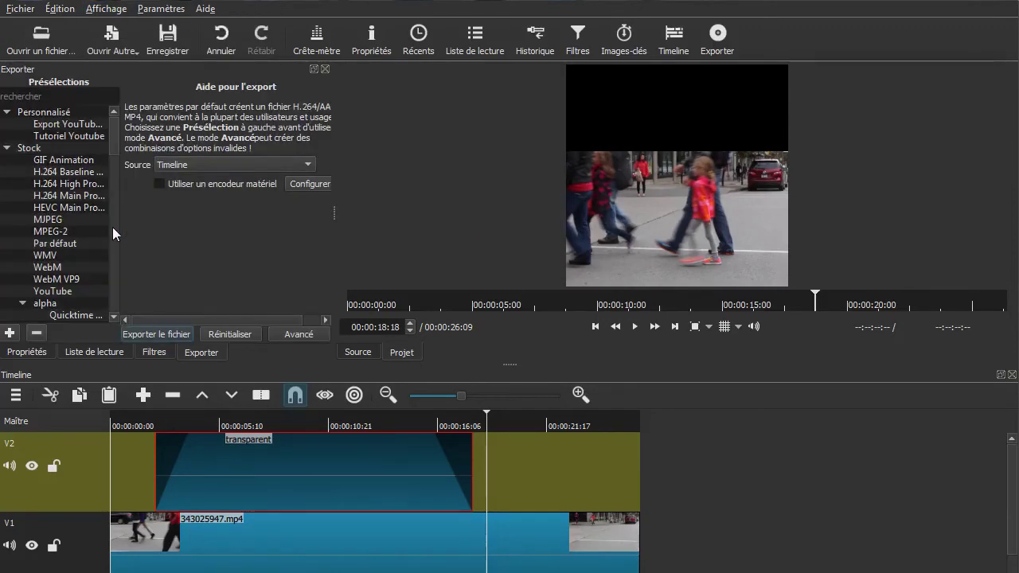
Show the Tâches panel, widen the export area, enlarge the video preview and narrow the Tâches panel
{"action": "left_click", "coordinate": [101, 10]}
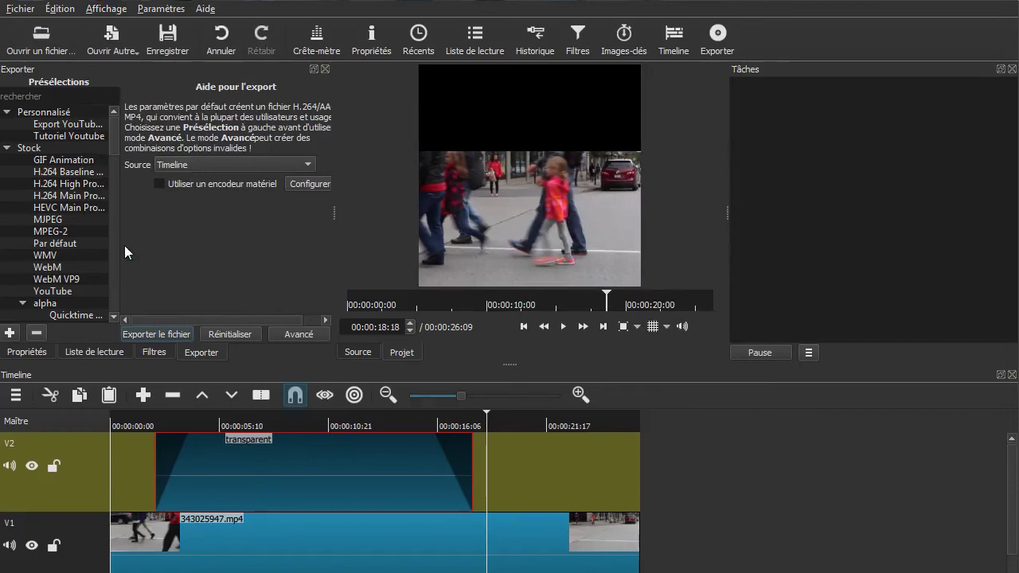
{"action": "left_click", "coordinate": [126, 247]}
{"action": "left_click_drag", "start_coordinate": [329, 217], "coordinate": [433, 221]}
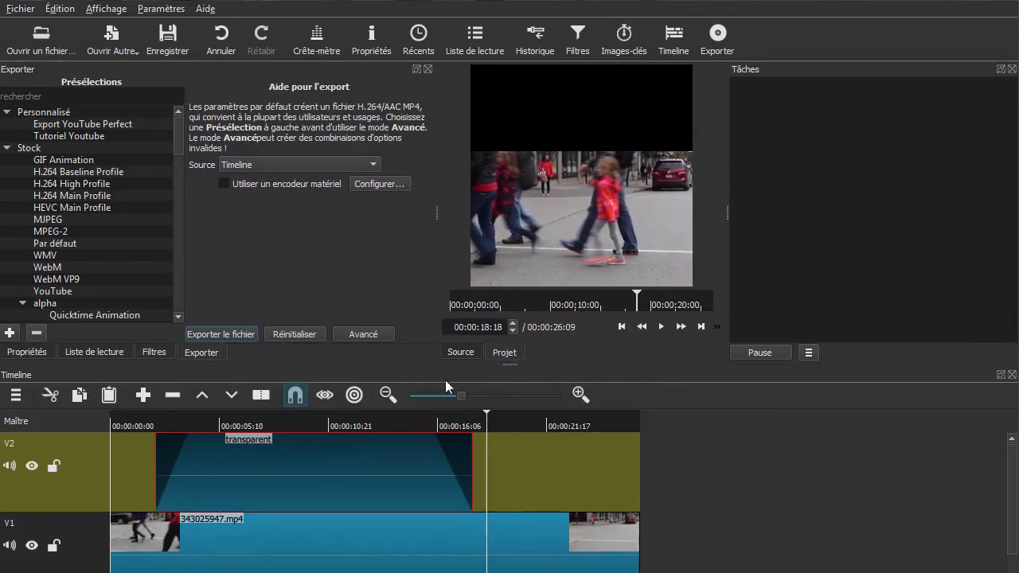
{"action": "left_click_drag", "start_coordinate": [505, 365], "coordinate": [513, 466]}
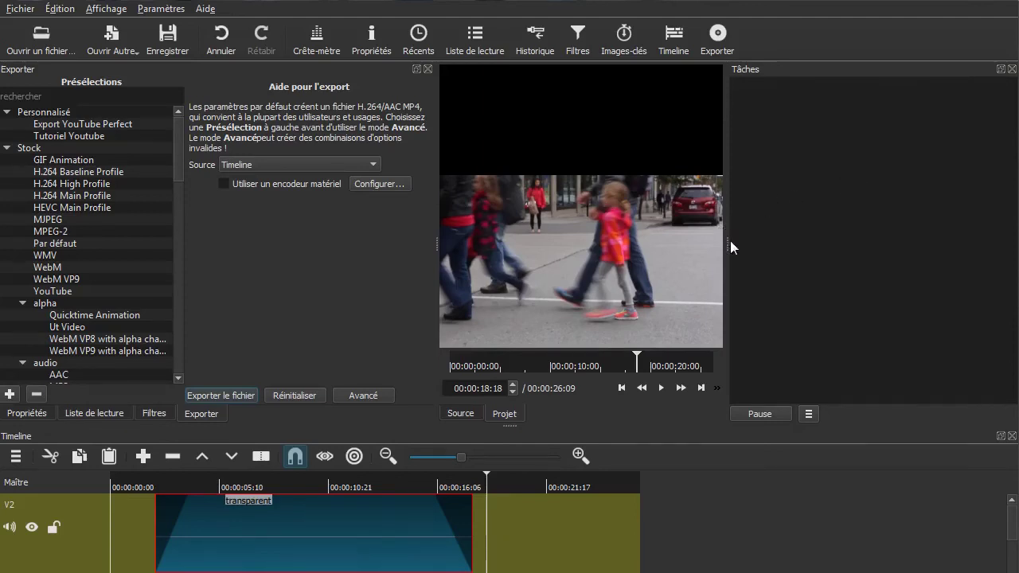
{"action": "left_click_drag", "start_coordinate": [728, 242], "coordinate": [878, 242]}
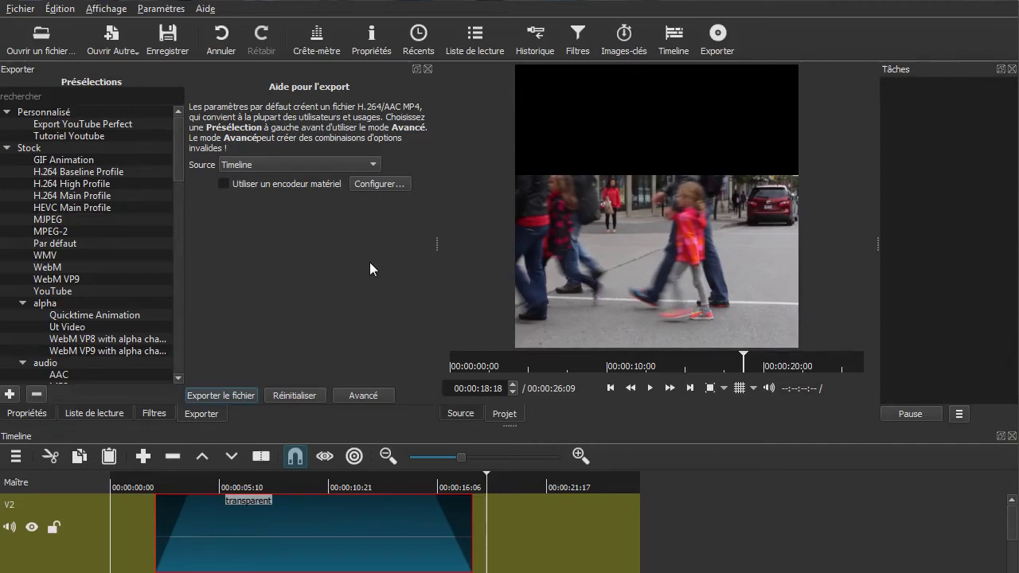
Review the custom video modes available for the project without changing the current one
{"action": "left_click", "coordinate": [160, 9]}
{"action": "mouse_move", "coordinate": [165, 45]}
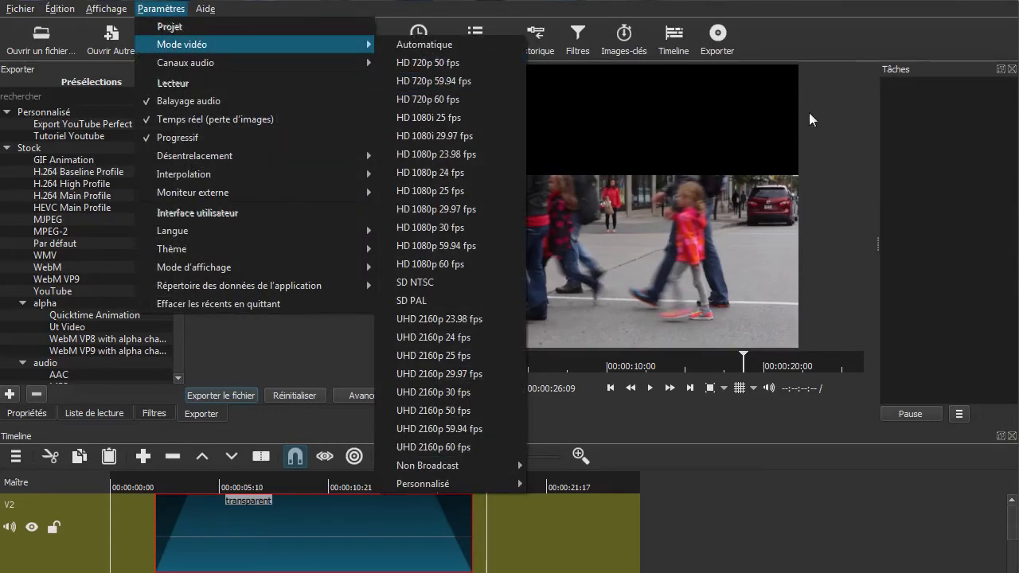
{"action": "mouse_move", "coordinate": [464, 489]}
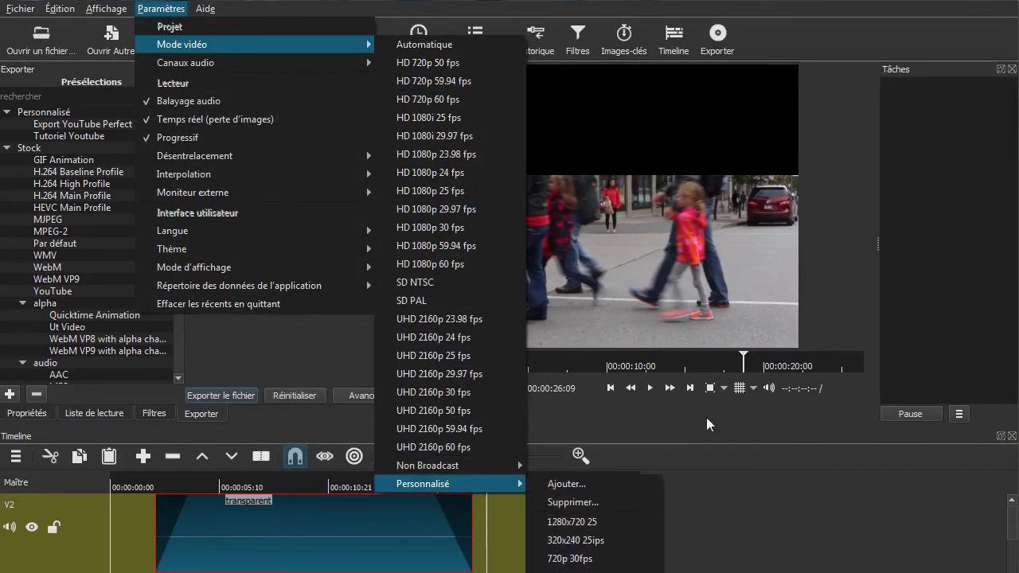
{"action": "left_click", "coordinate": [850, 14]}
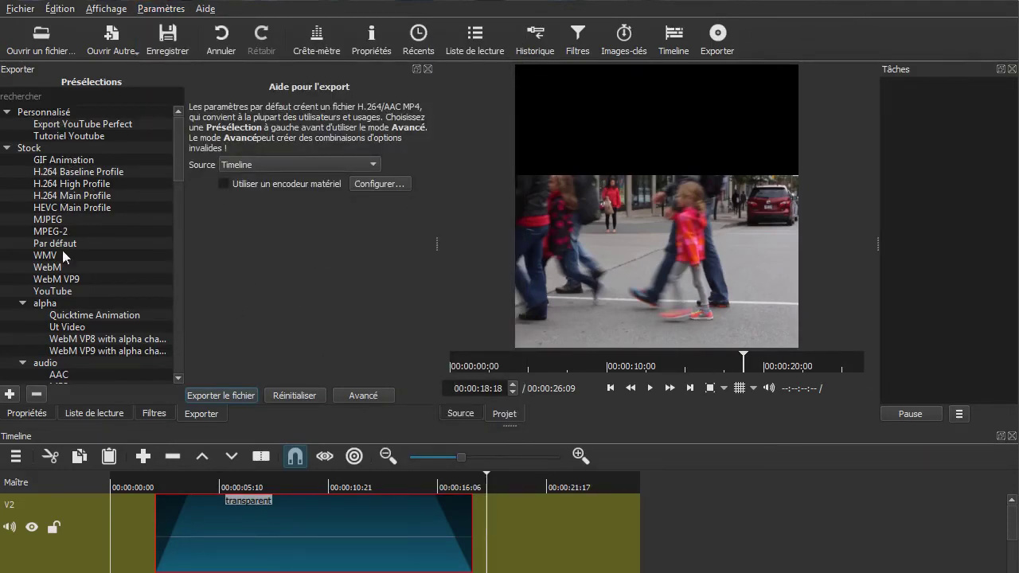
Browse the stock export presets and return to the start of the list
{"action": "scroll", "coordinate": [45, 194], "scroll_direction": "down", "scroll_amount": 2}
{"action": "scroll", "coordinate": [45, 194], "scroll_direction": "down", "scroll_amount": 10}
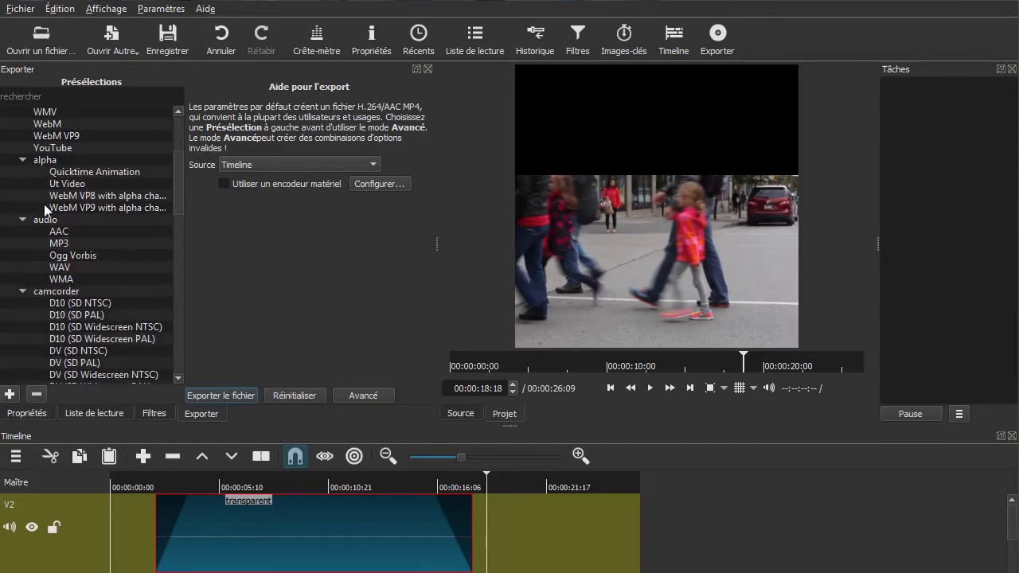
{"action": "scroll", "coordinate": [48, 296], "scroll_direction": "down", "scroll_amount": 8}
{"action": "scroll", "coordinate": [49, 297], "scroll_direction": "up", "scroll_amount": 15}
{"action": "scroll", "coordinate": [50, 299], "scroll_direction": "up", "scroll_amount": 5}
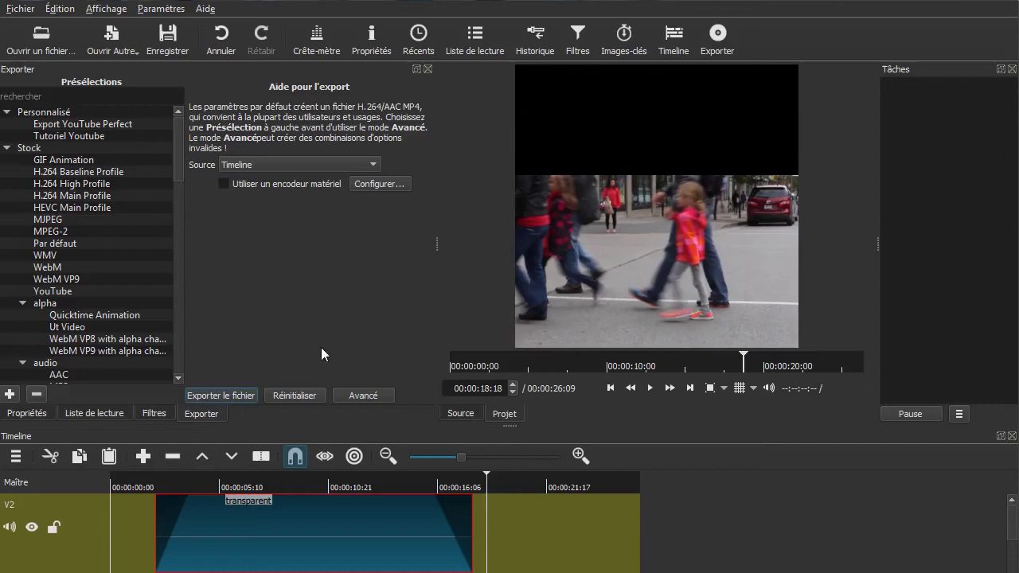
Check the resolution and aspect ratio in the advanced export settings before any preset is applied
{"action": "left_click", "coordinate": [356, 395]}
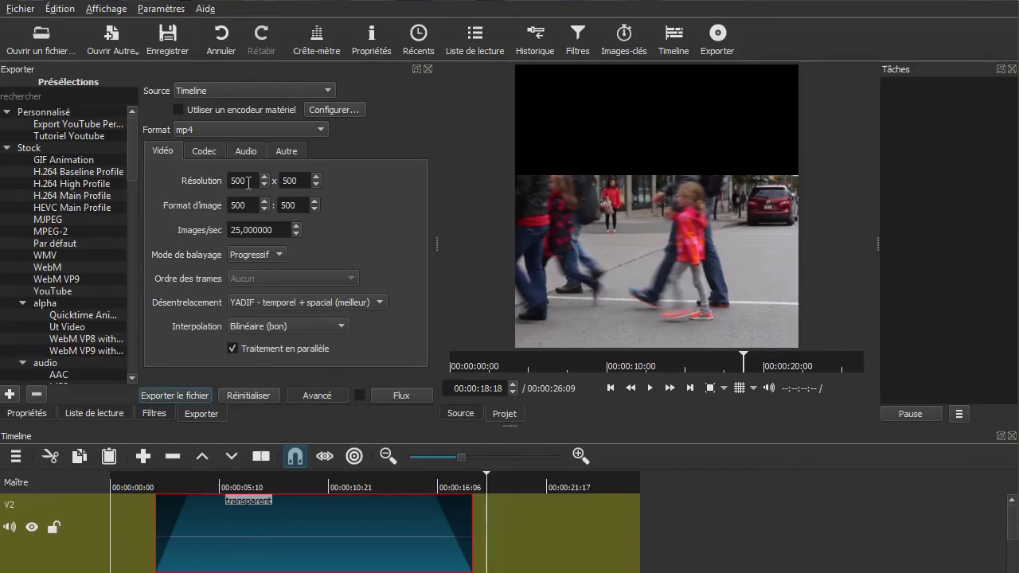
{"action": "left_click", "coordinate": [305, 182]}
{"action": "left_click", "coordinate": [302, 207]}
{"action": "left_click", "coordinate": [315, 396]}
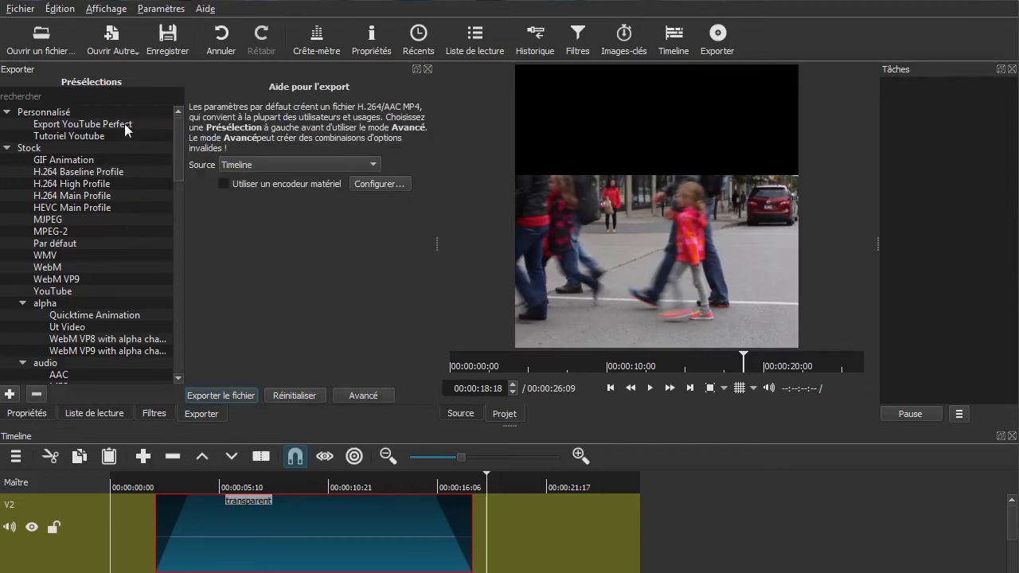
Apply the Export YouTube Perfect preset and show its advanced video settings
{"action": "left_click", "coordinate": [49, 126]}
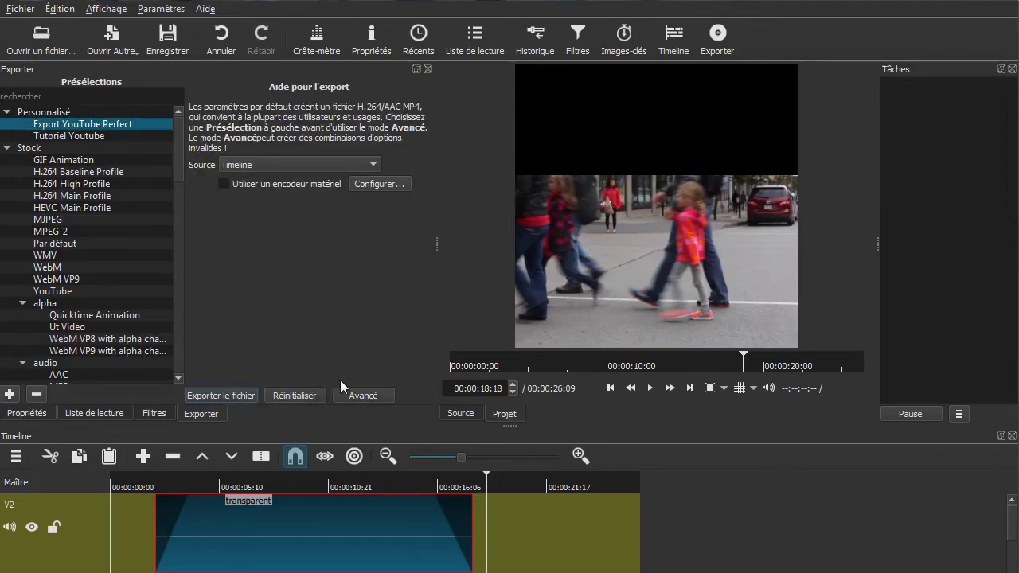
{"action": "left_click", "coordinate": [382, 398]}
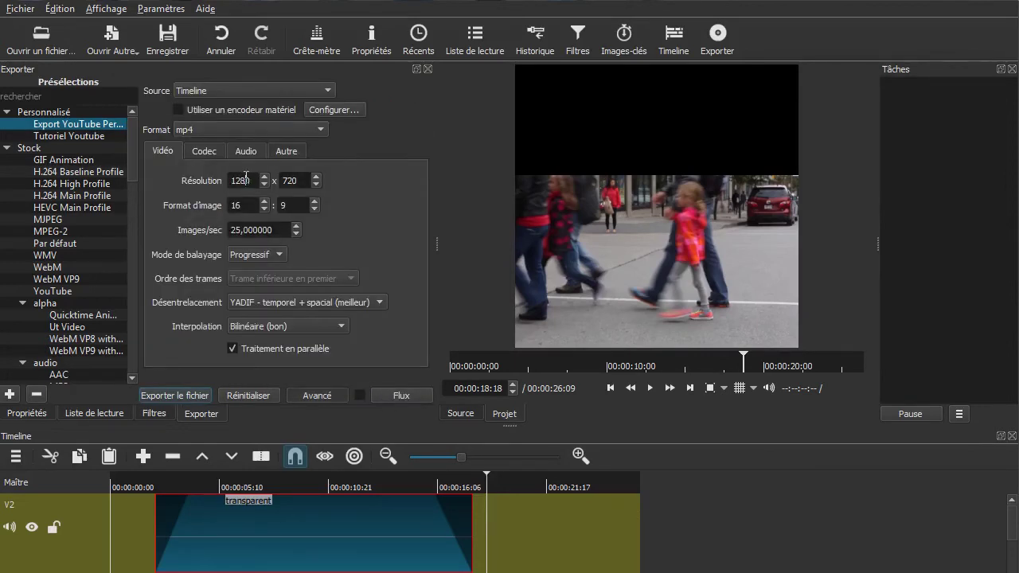
{"action": "left_click", "coordinate": [257, 205]}
{"action": "left_click", "coordinate": [289, 206]}
Set the export resolution to 500 x 500 and the aspect ratio to 500:500
{"action": "double_click", "coordinate": [245, 182]}
{"action": "type", "text": "500"}
{"action": "double_click", "coordinate": [296, 181]}
{"action": "type", "text": "500"}
{"action": "double_click", "coordinate": [246, 206]}
{"action": "type", "text": "500"}
{"action": "double_click", "coordinate": [286, 206]}
{"action": "type", "text": "500"}
Export the timeline as tuto500px.mp4 to the Rendus > Shotcut folder and widen the Tâches panel
{"action": "left_click", "coordinate": [169, 394]}
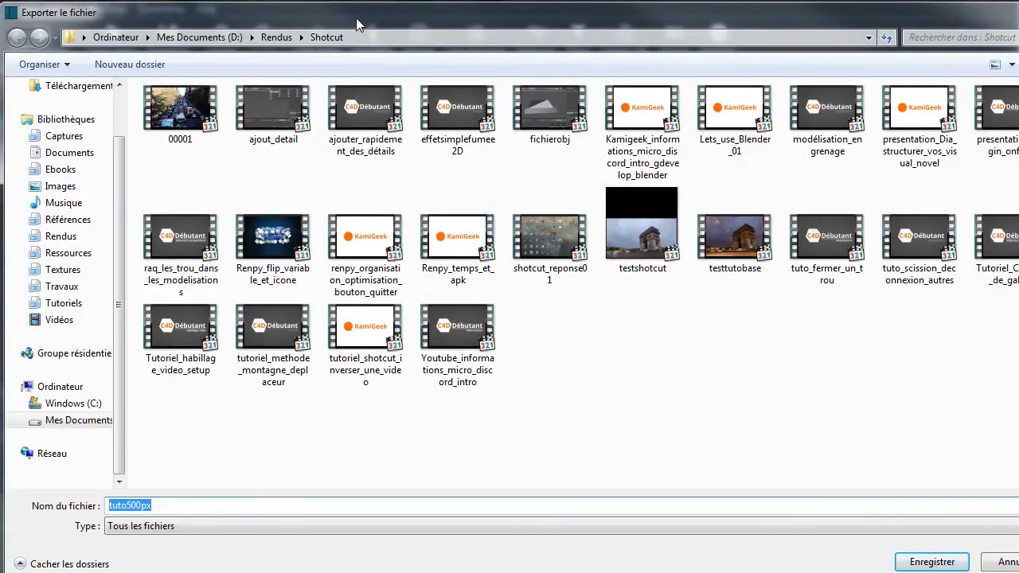
{"action": "left_click_drag", "start_coordinate": [355, 18], "coordinate": [1018, 114]}
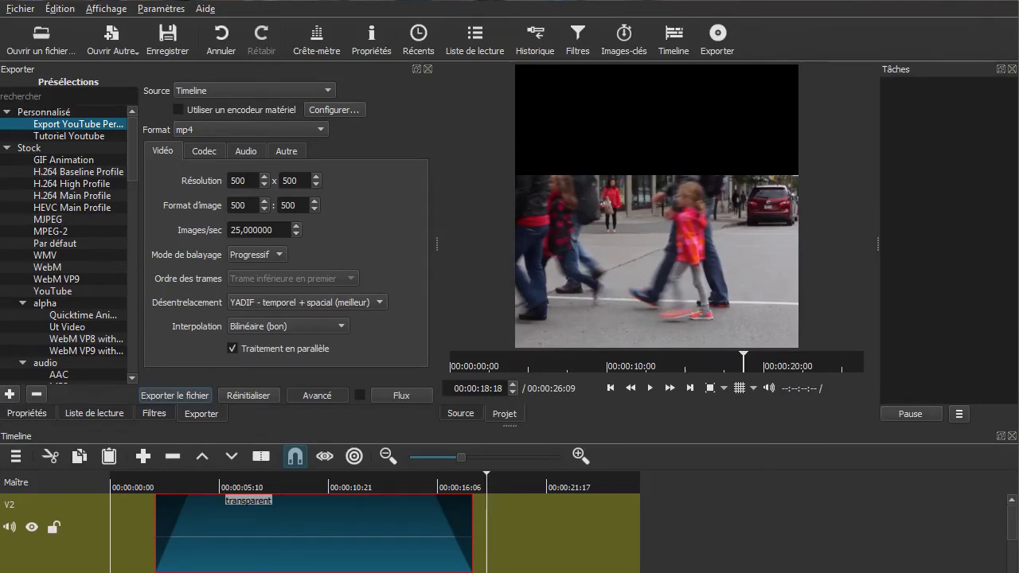
{"action": "left_click_drag", "start_coordinate": [1017, 115], "coordinate": [618, 40]}
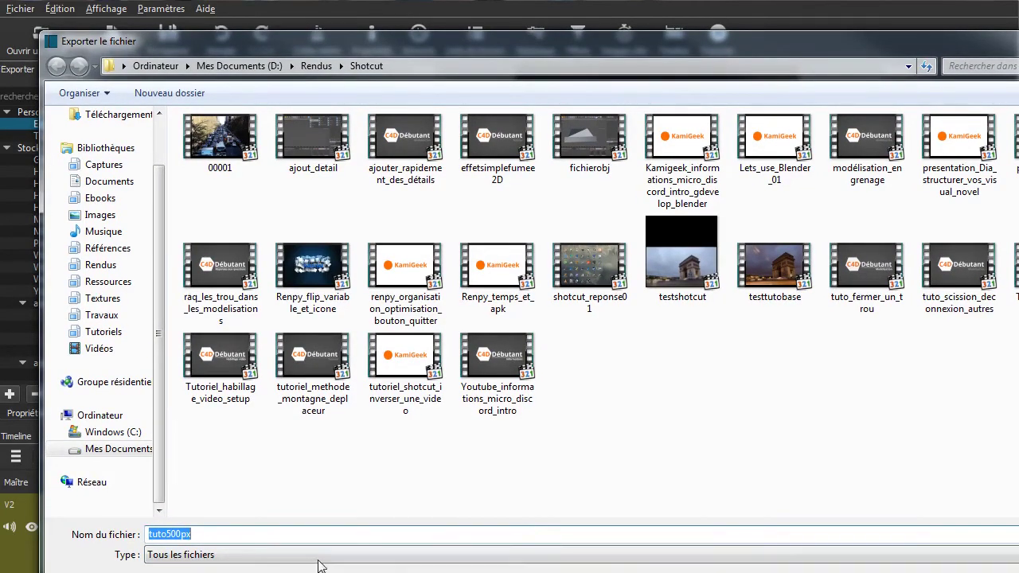
{"action": "left_click", "coordinate": [452, 532]}
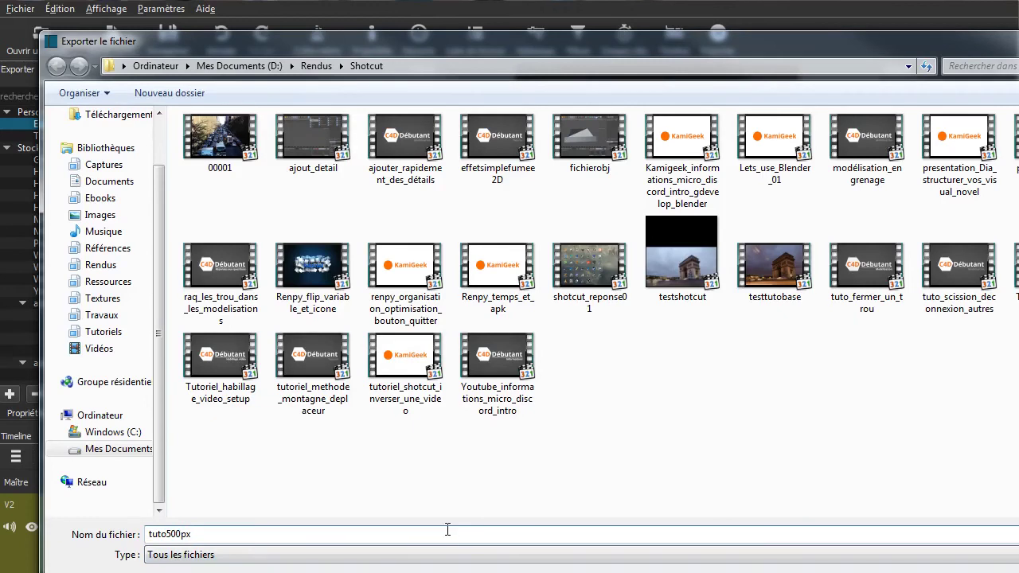
{"action": "type", "text": ".mp4"}
{"action": "key", "text": "Return"}
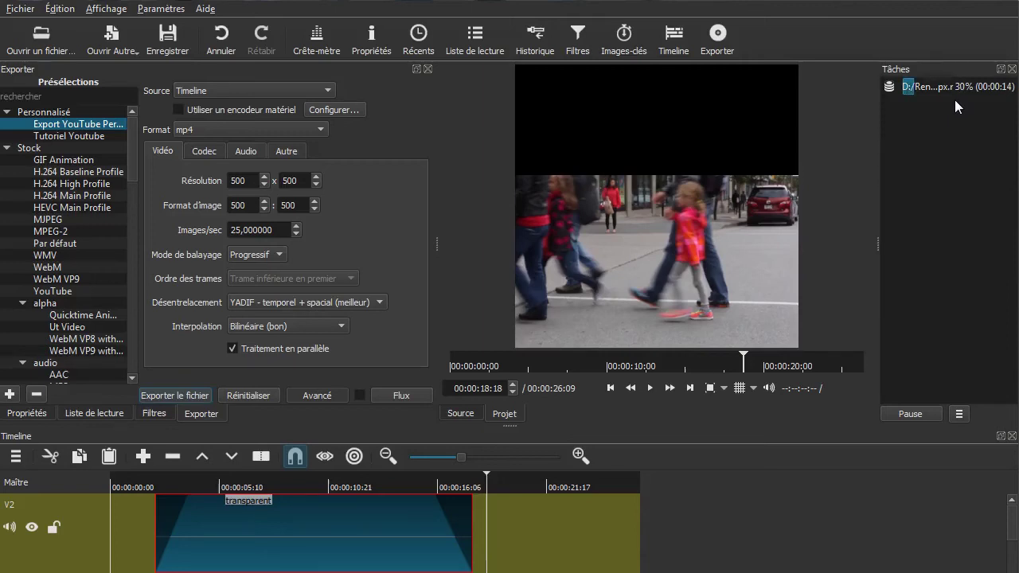
{"action": "left_click_drag", "start_coordinate": [877, 242], "coordinate": [792, 242]}
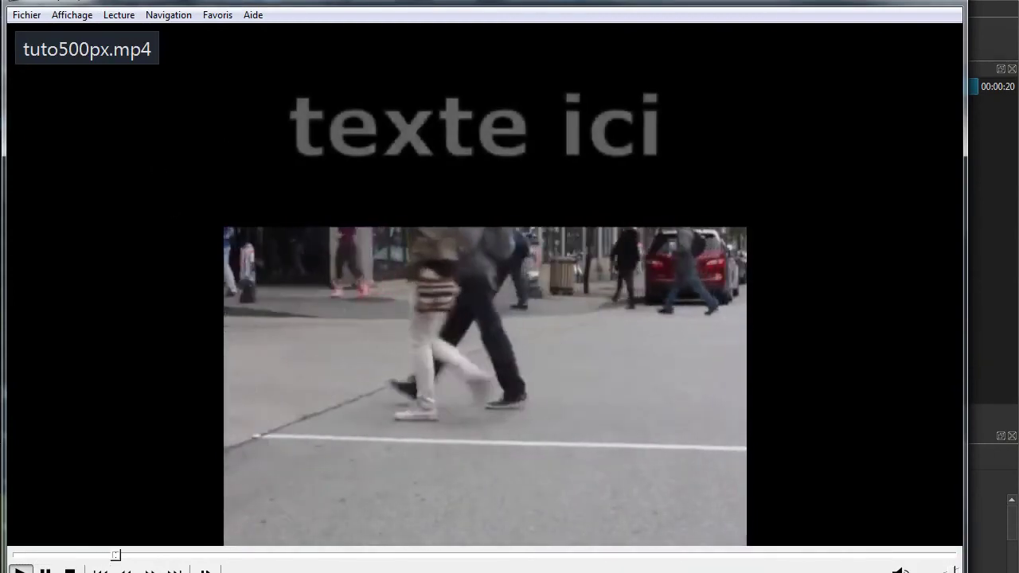
Pause the exported tuto500px.mp4 in a narrowed player window and check its frame width and height in the Shotcut folder
{"action": "left_click_drag", "start_coordinate": [965, 286], "coordinate": [545, 286]}
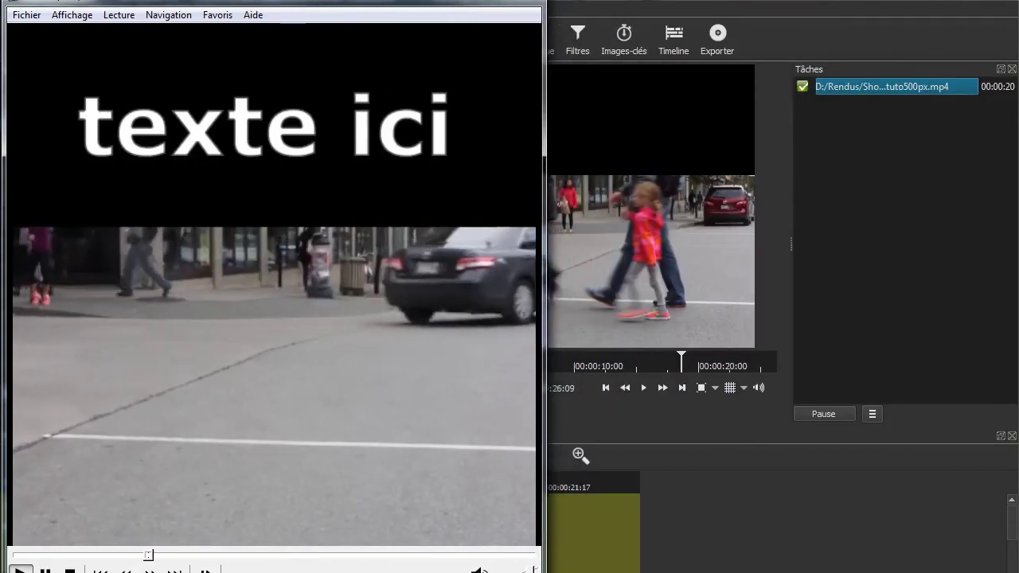
{"action": "left_click", "coordinate": [314, 350]}
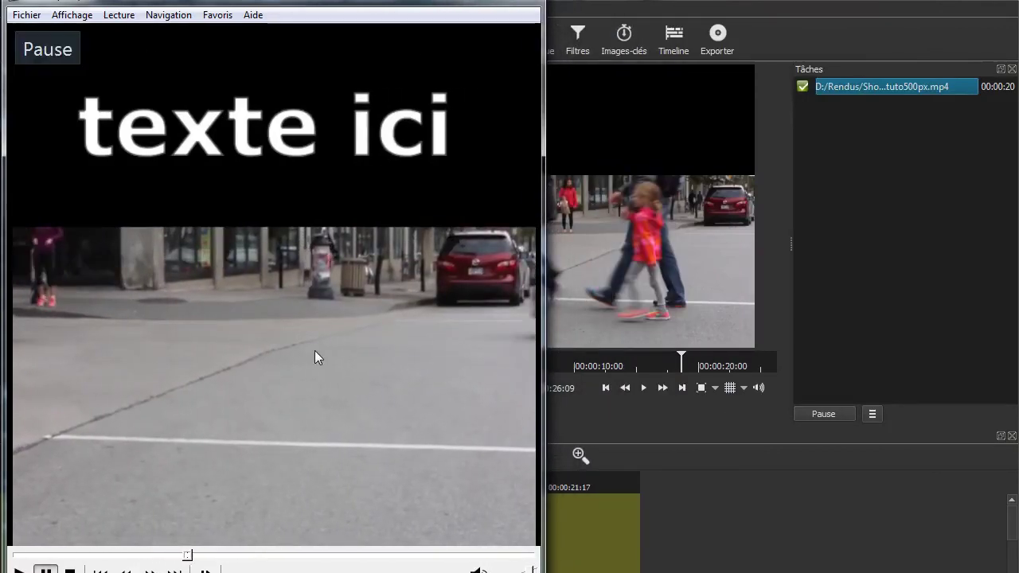
{"action": "left_click_drag", "start_coordinate": [1018, 85], "coordinate": [793, 72]}
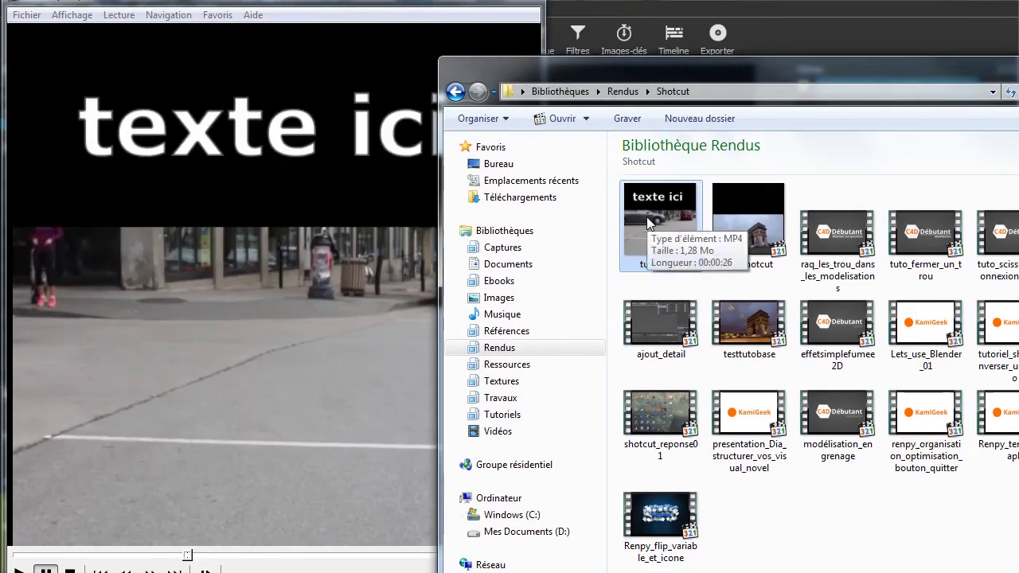
{"action": "left_click_drag", "start_coordinate": [852, 67], "coordinate": [718, 53]}
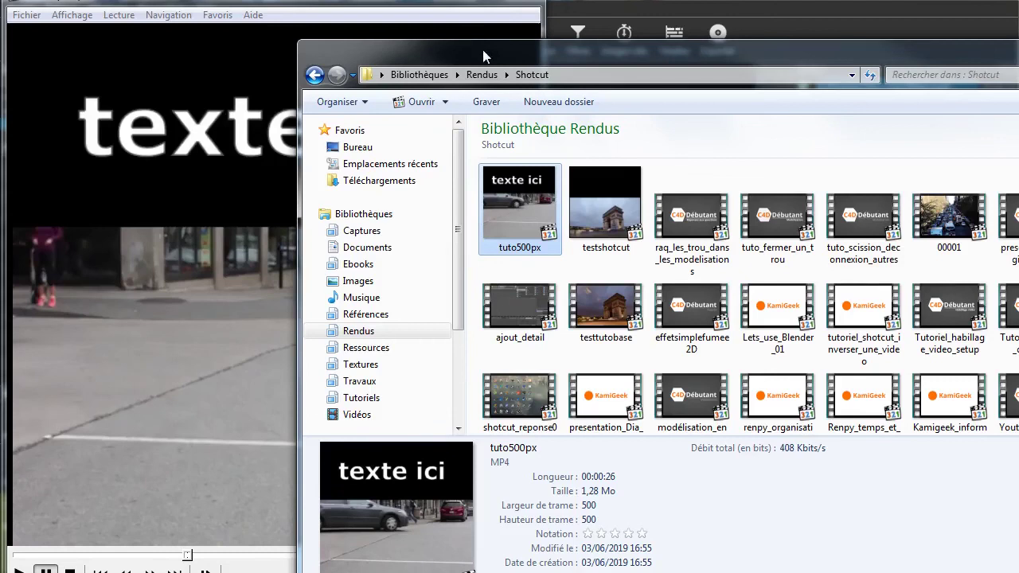
{"action": "left_click_drag", "start_coordinate": [482, 50], "coordinate": [1018, 85]}
Move the player window aside to compare the exported video with the export settings, then return to Shotcut
{"action": "left_click_drag", "start_coordinate": [408, 4], "coordinate": [833, 48]}
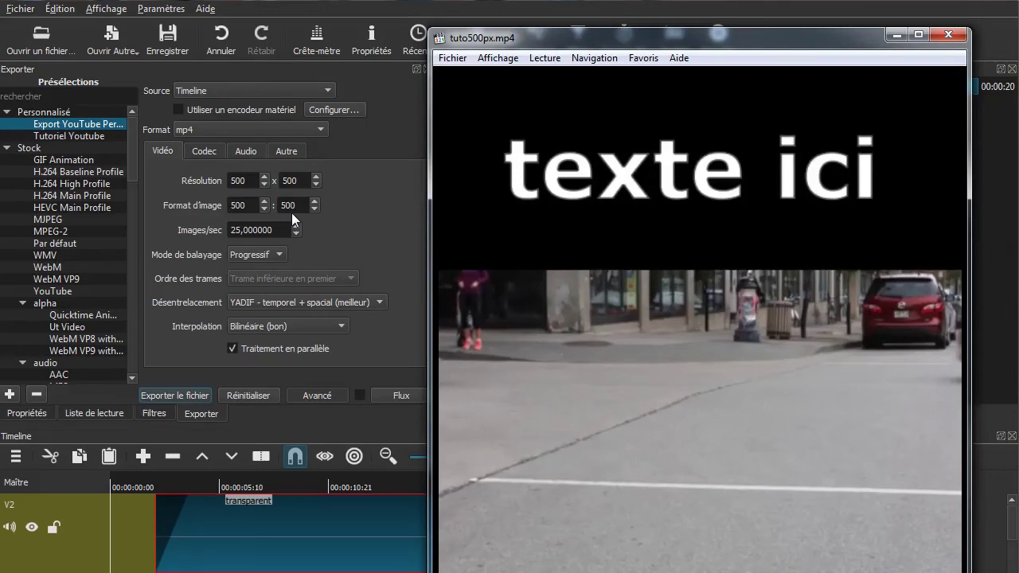
{"action": "left_click", "coordinate": [20, 9]}
{"action": "left_click", "coordinate": [813, 22]}
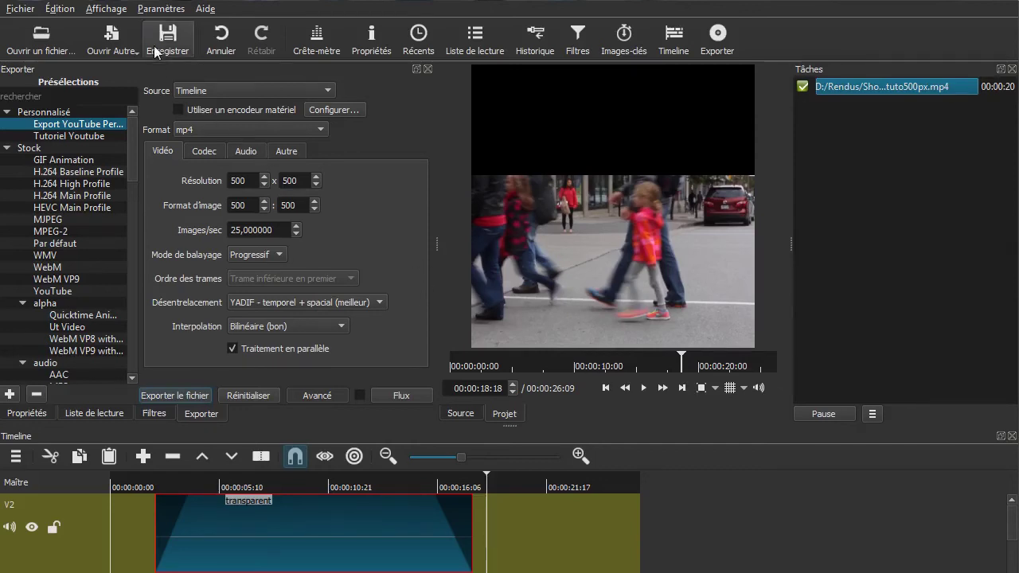
{"action": "left_click", "coordinate": [160, 8]}
{"action": "mouse_move", "coordinate": [169, 43]}
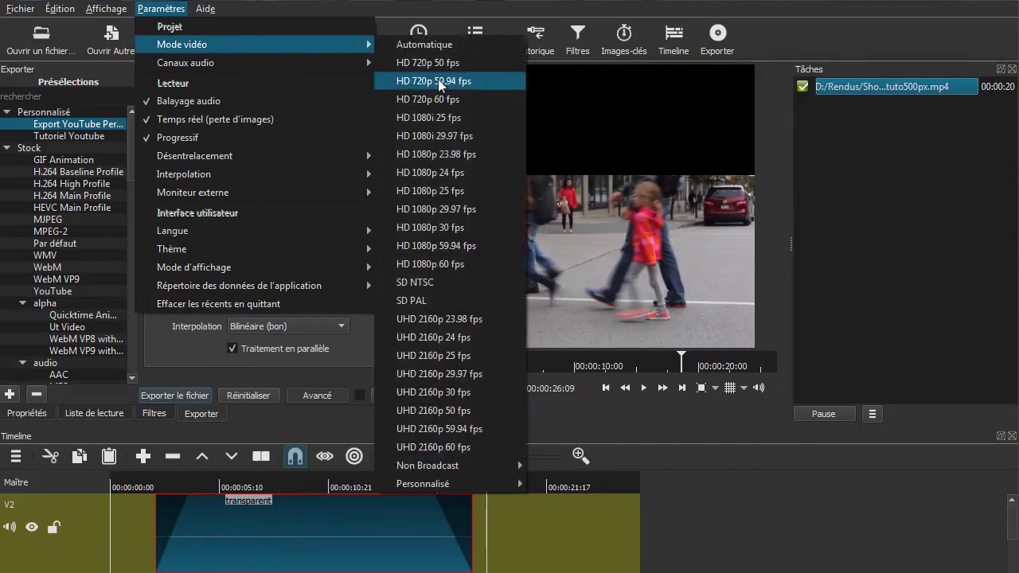
{"action": "mouse_move", "coordinate": [521, 484]}
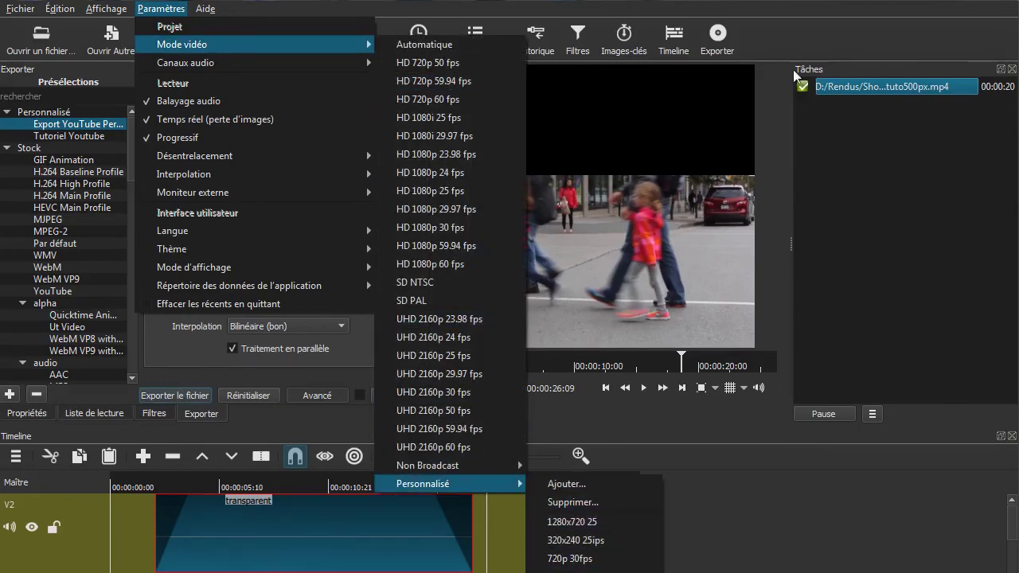
{"action": "left_click", "coordinate": [650, 196]}
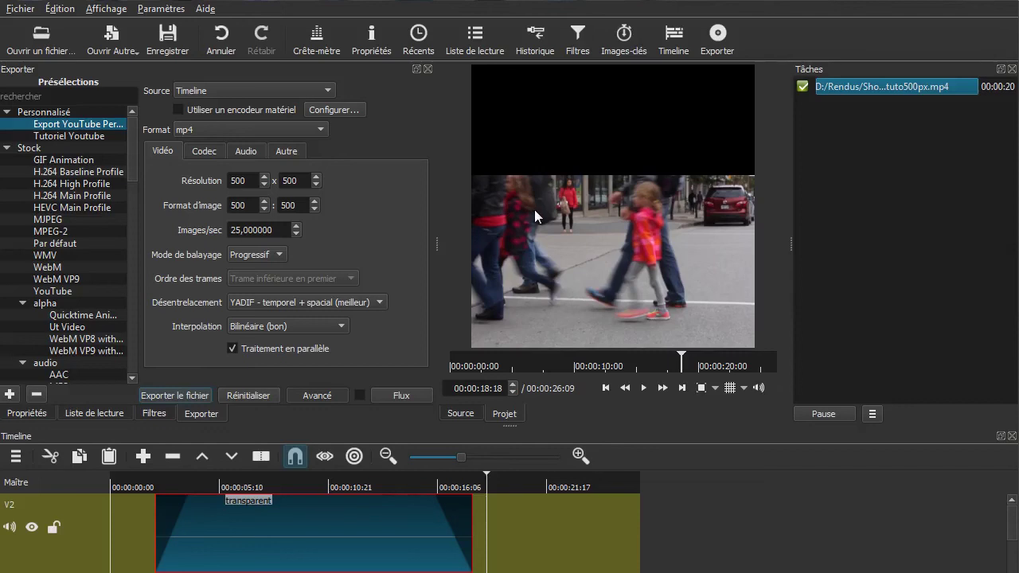
Close the current project without saving its changes
{"action": "left_click", "coordinate": [21, 10]}
{"action": "left_click", "coordinate": [36, 25]}
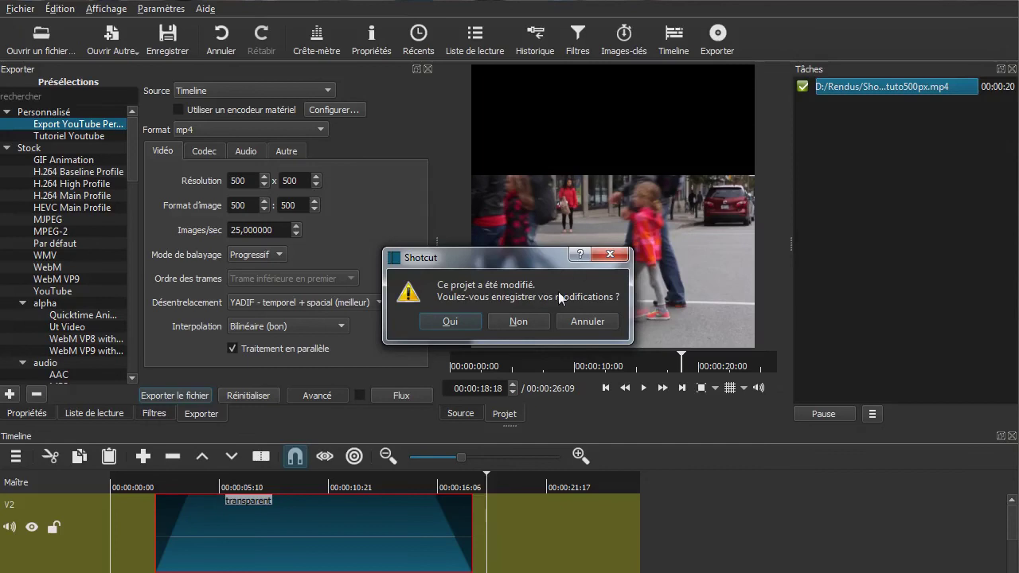
{"action": "left_click", "coordinate": [523, 321]}
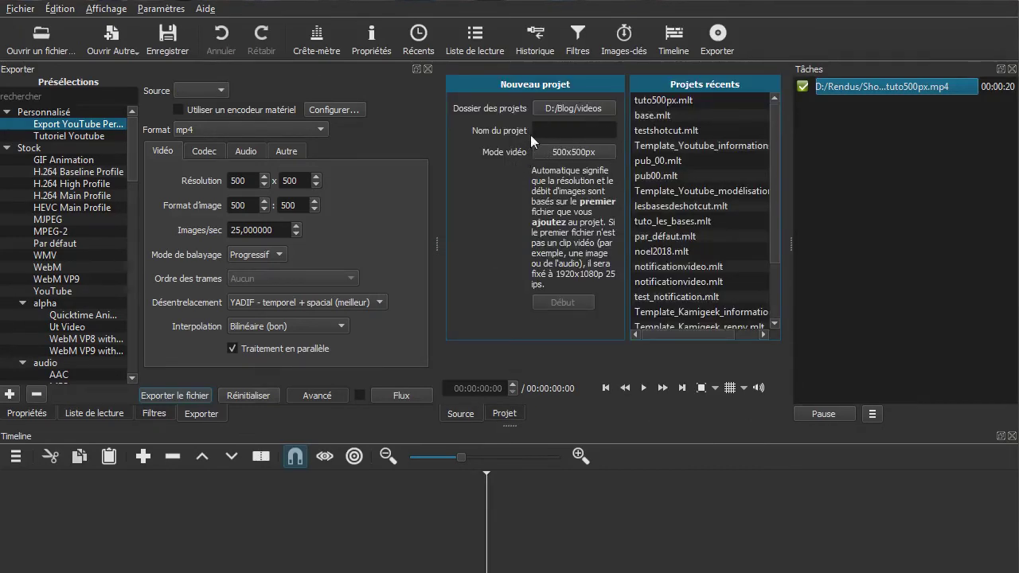
Set the new project's video mode to the custom 1280x720 25 and name the project projetB
{"action": "left_click", "coordinate": [558, 147]}
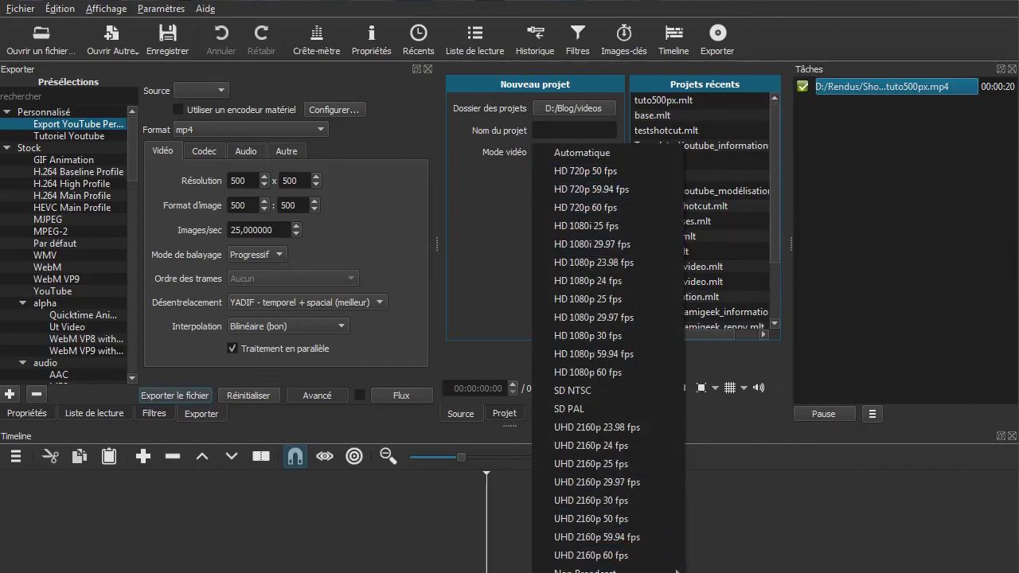
{"action": "left_click", "coordinate": [544, 152]}
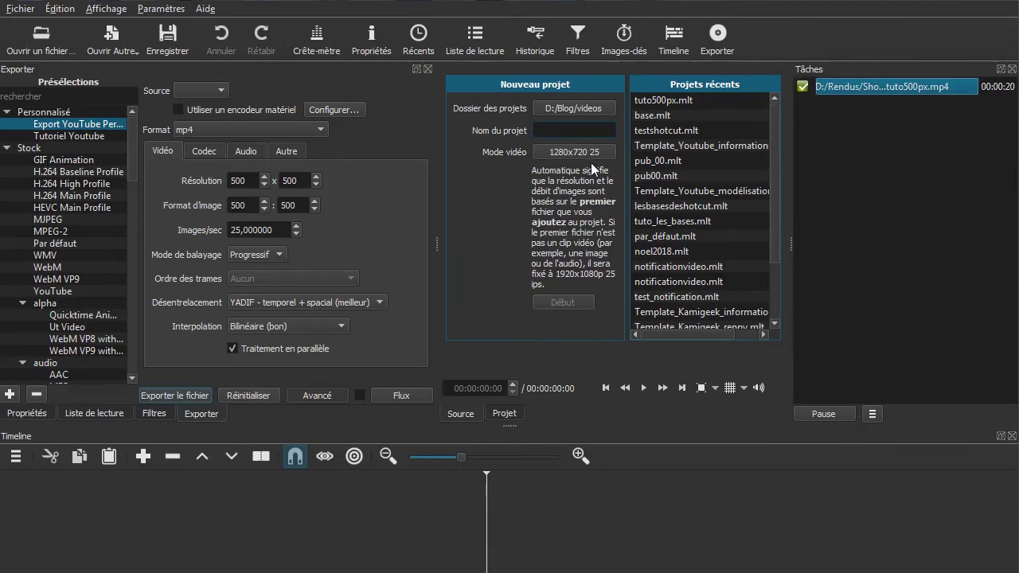
{"action": "type", "text": "projetB"}
{"action": "left_click", "coordinate": [574, 152]}
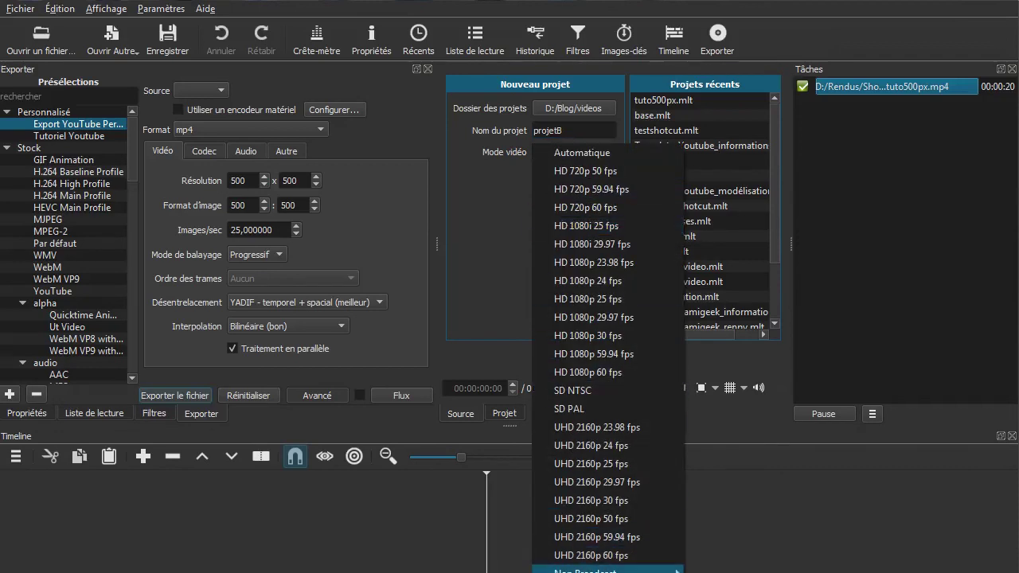
{"action": "left_click", "coordinate": [585, 571]}
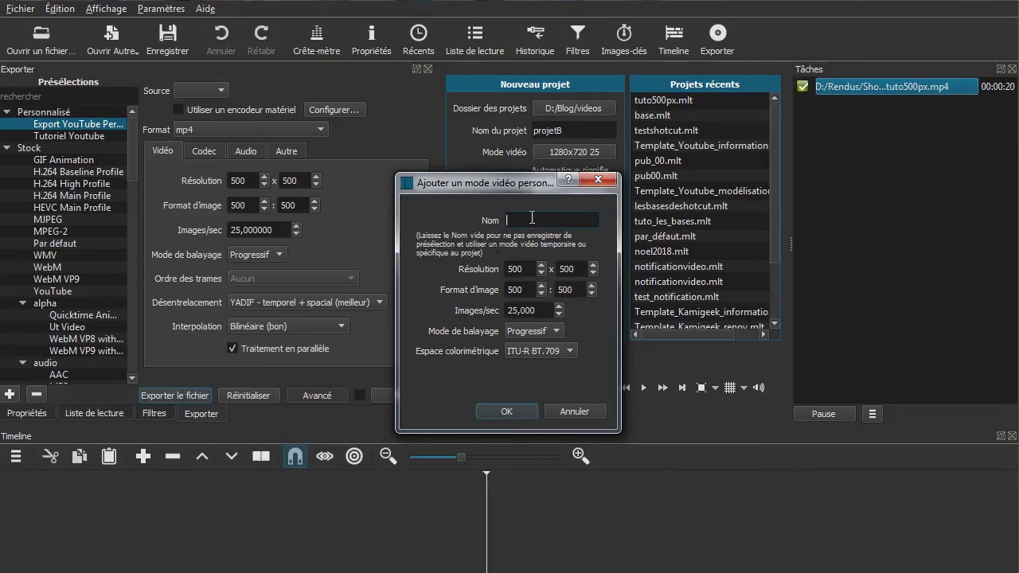
{"action": "left_click", "coordinate": [574, 412]}
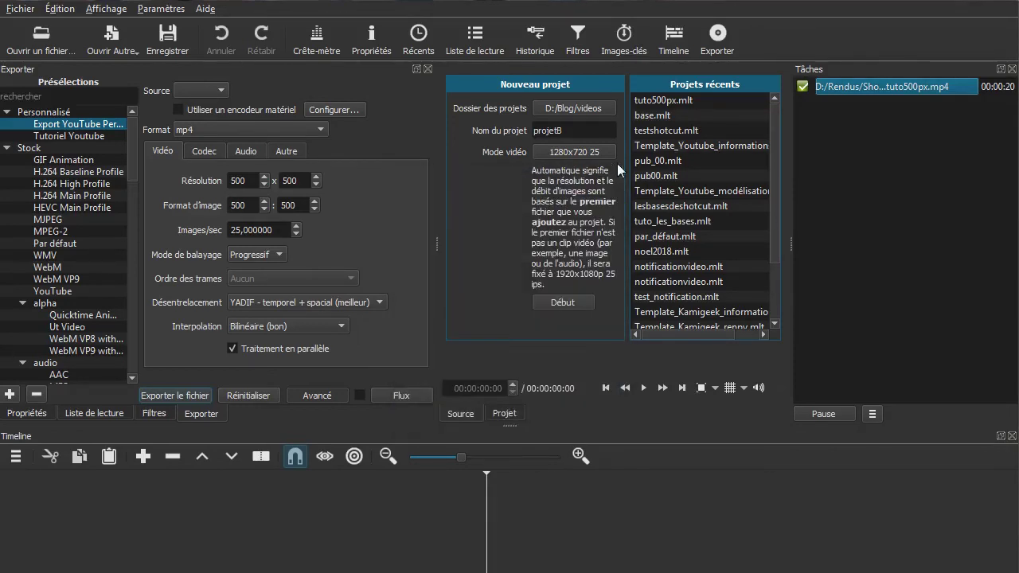
Start the projetB project and display its playlist
{"action": "left_click", "coordinate": [563, 301]}
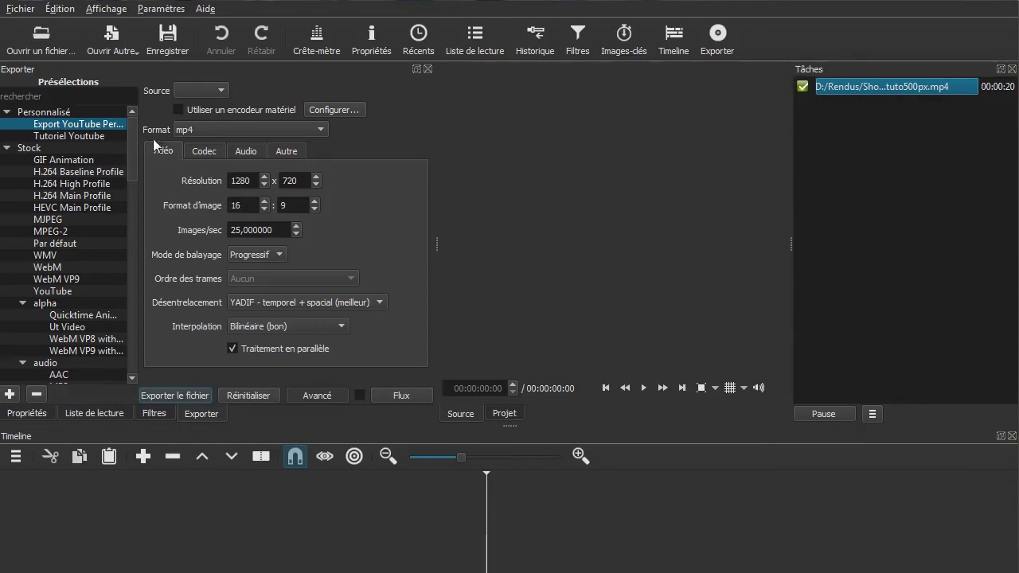
{"action": "left_click", "coordinate": [28, 414]}
{"action": "left_click", "coordinate": [79, 415]}
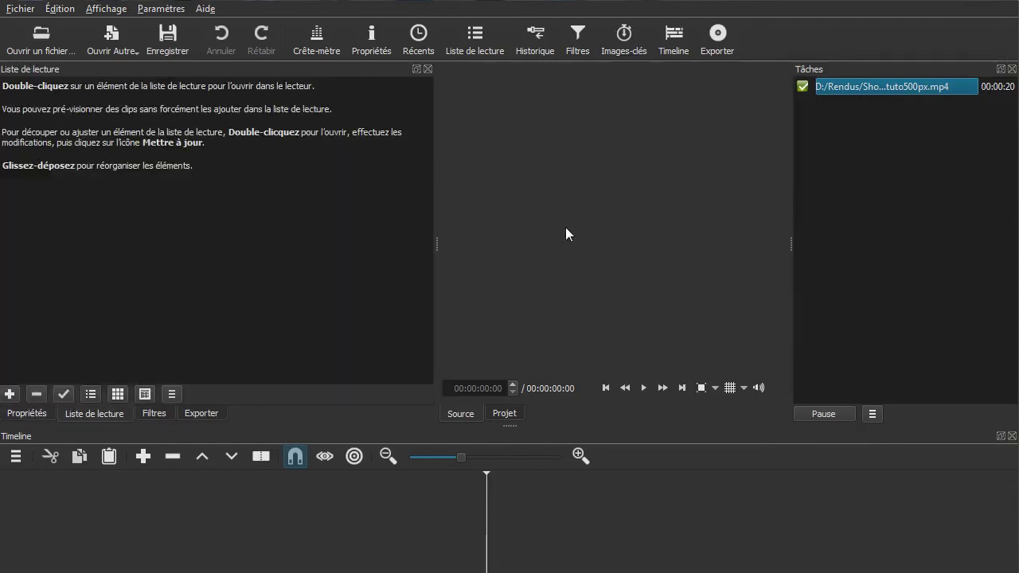
Reselect the custom 1280x720 25 video mode for the project and check it in the list of custom modes
{"action": "left_click", "coordinate": [161, 8]}
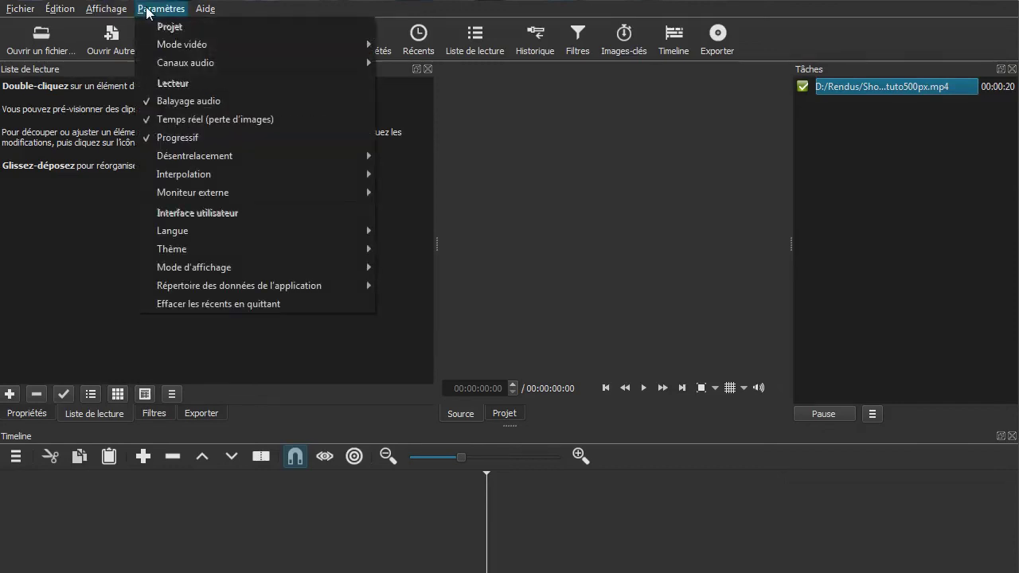
{"action": "mouse_move", "coordinate": [286, 48]}
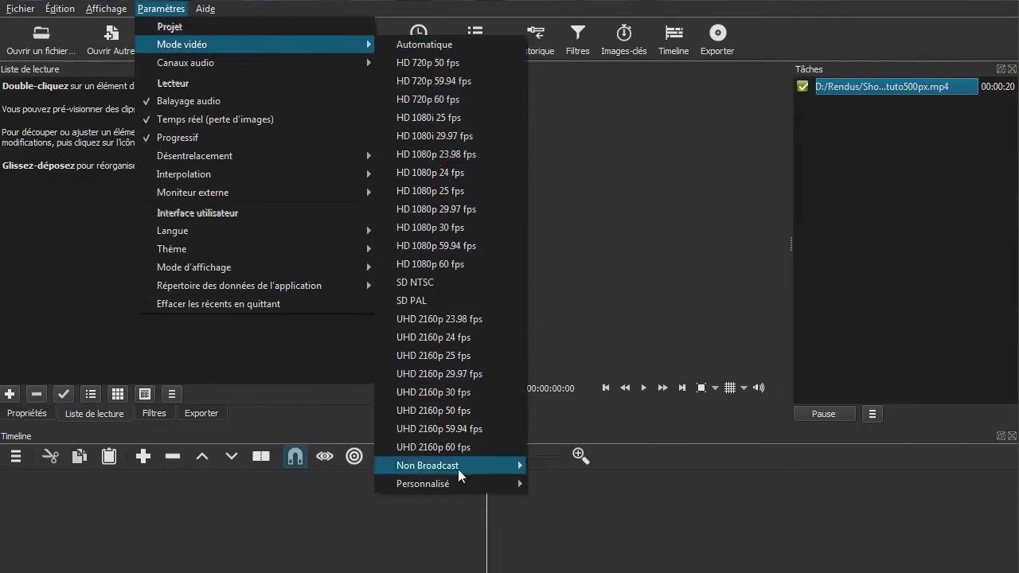
{"action": "mouse_move", "coordinate": [456, 480]}
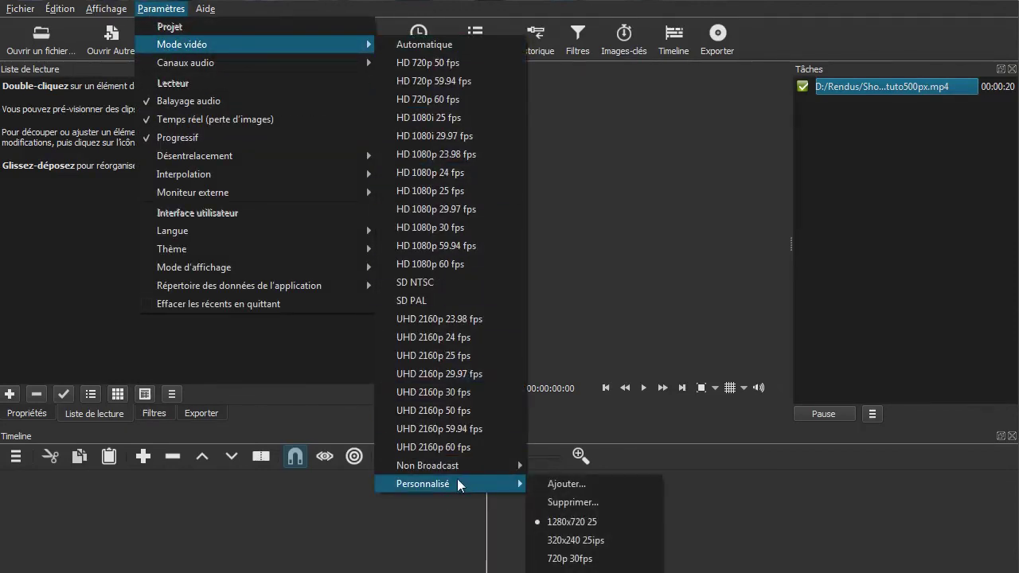
{"action": "left_click", "coordinate": [602, 522]}
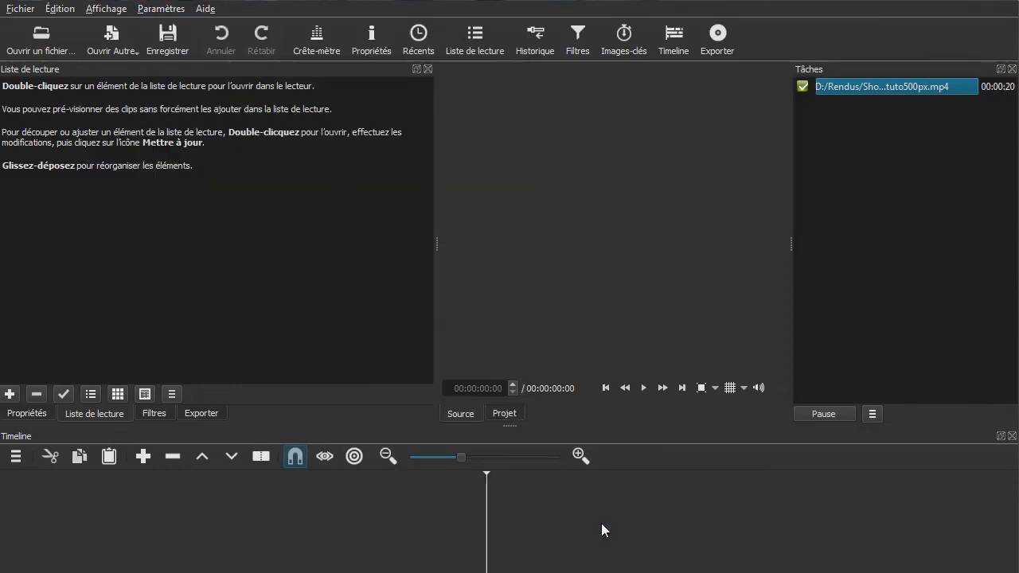
{"action": "left_click", "coordinate": [144, 11]}
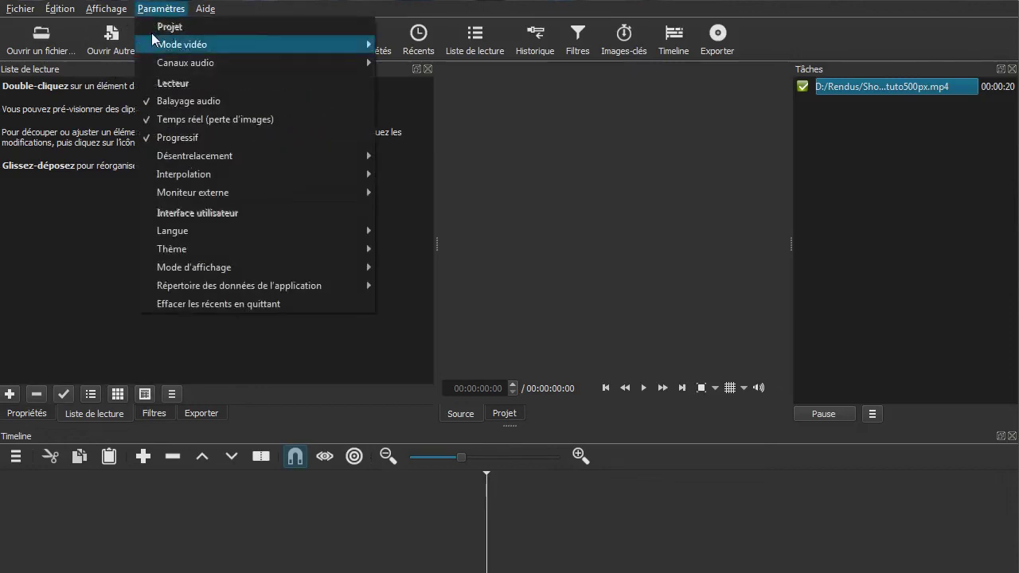
{"action": "mouse_move", "coordinate": [181, 44]}
{"action": "mouse_move", "coordinate": [433, 482]}
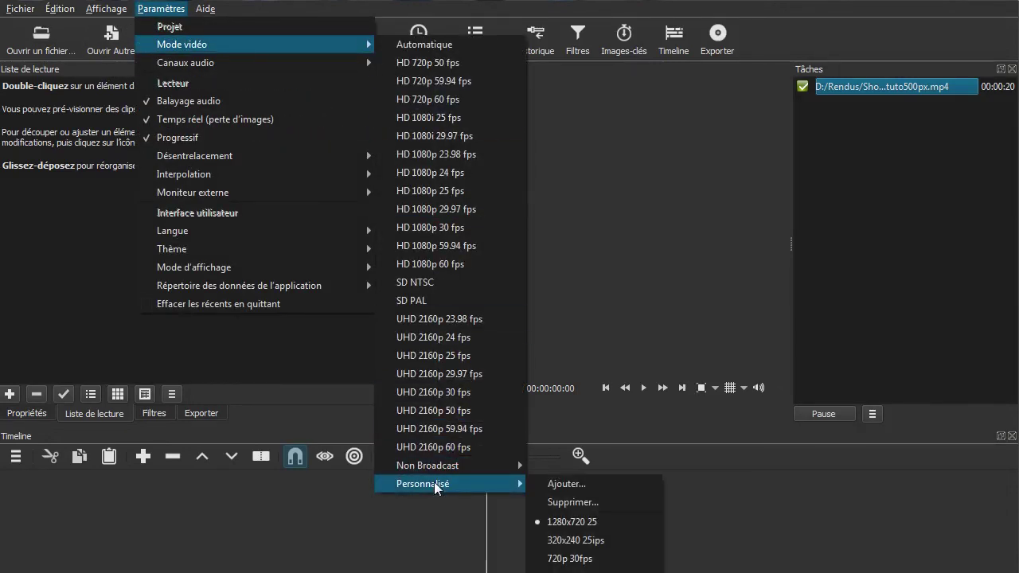
{"action": "left_click", "coordinate": [184, 502]}
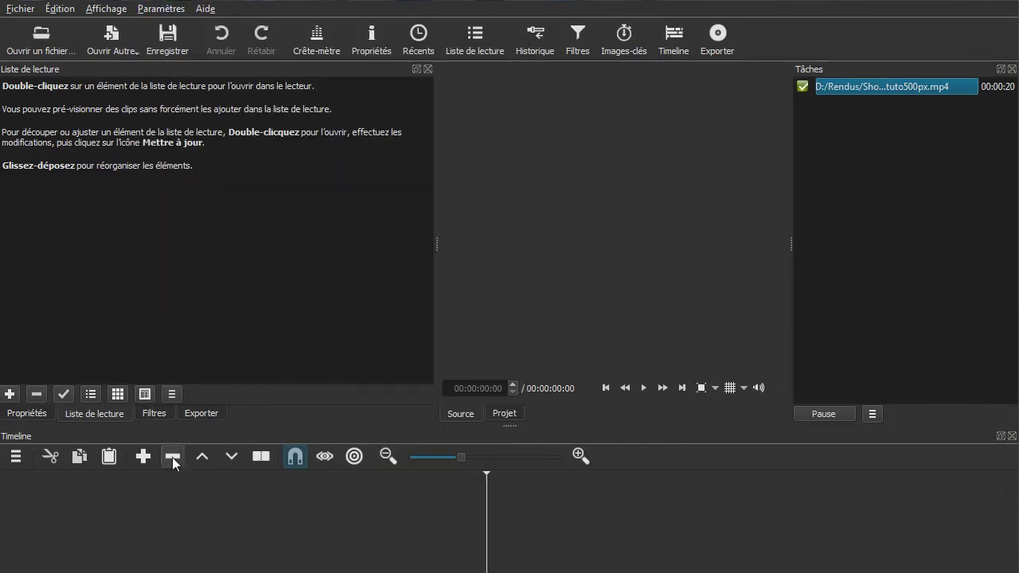
Compare the advanced export settings of the custom presets Tutoriel Youtube and Export YouTube Perfect
{"action": "left_click", "coordinate": [200, 413]}
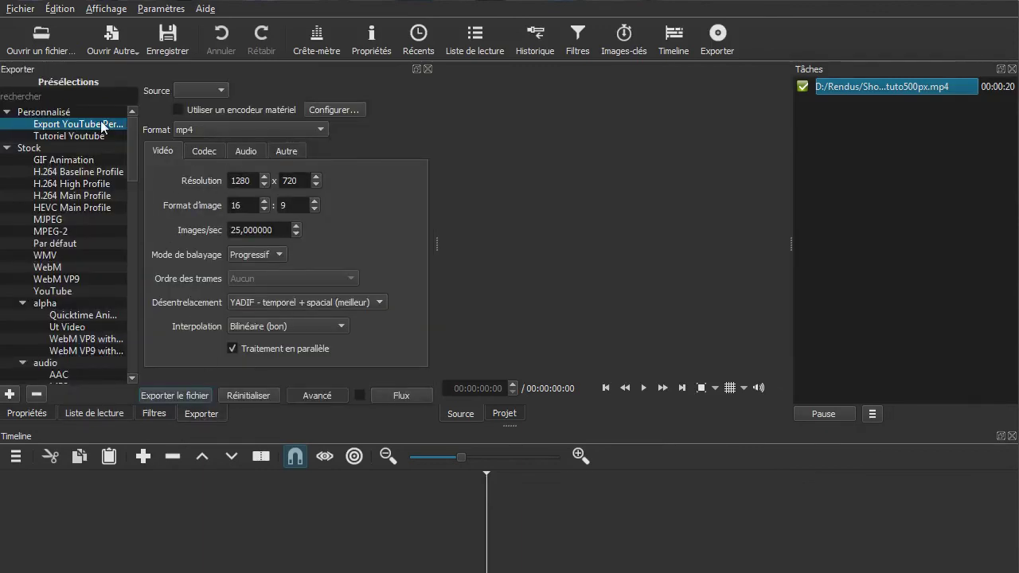
{"action": "left_click", "coordinate": [315, 397]}
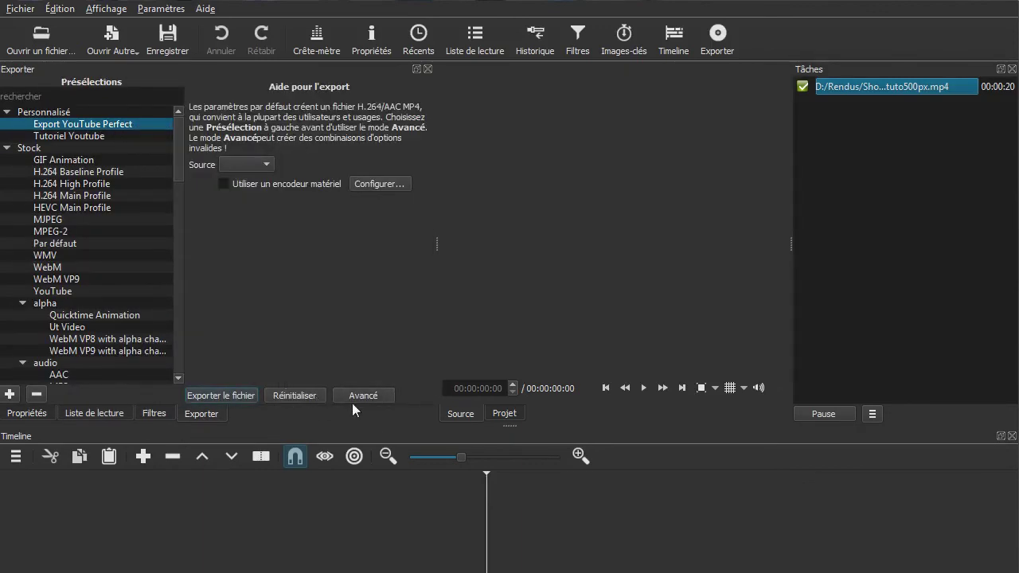
{"action": "left_click", "coordinate": [85, 137]}
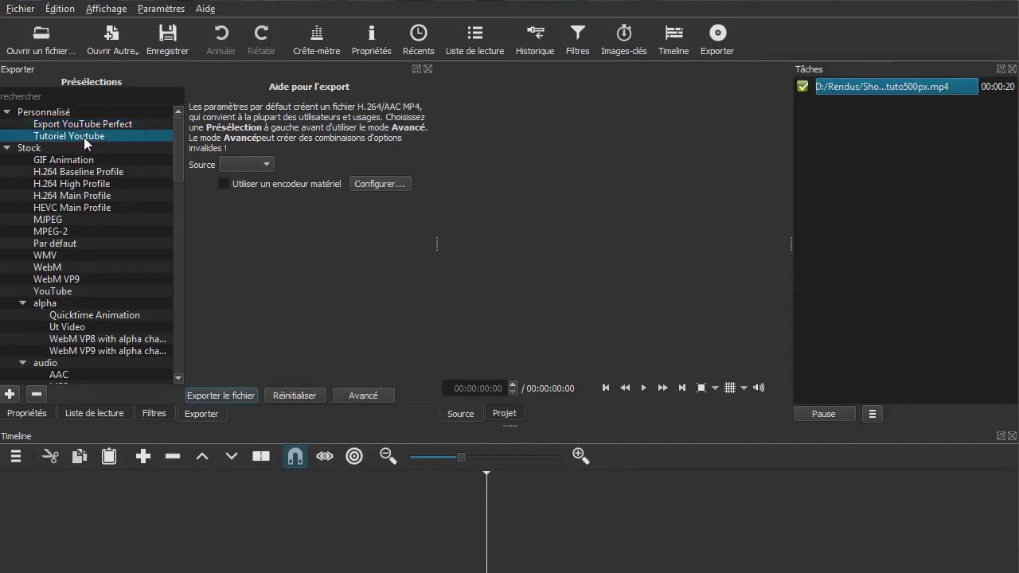
{"action": "left_click", "coordinate": [347, 397]}
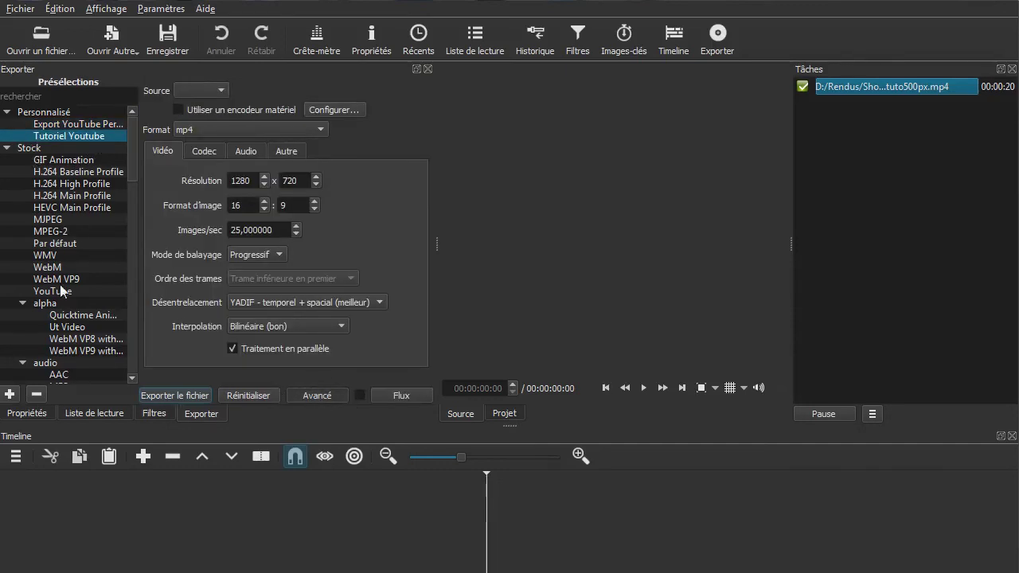
{"action": "left_click", "coordinate": [89, 126]}
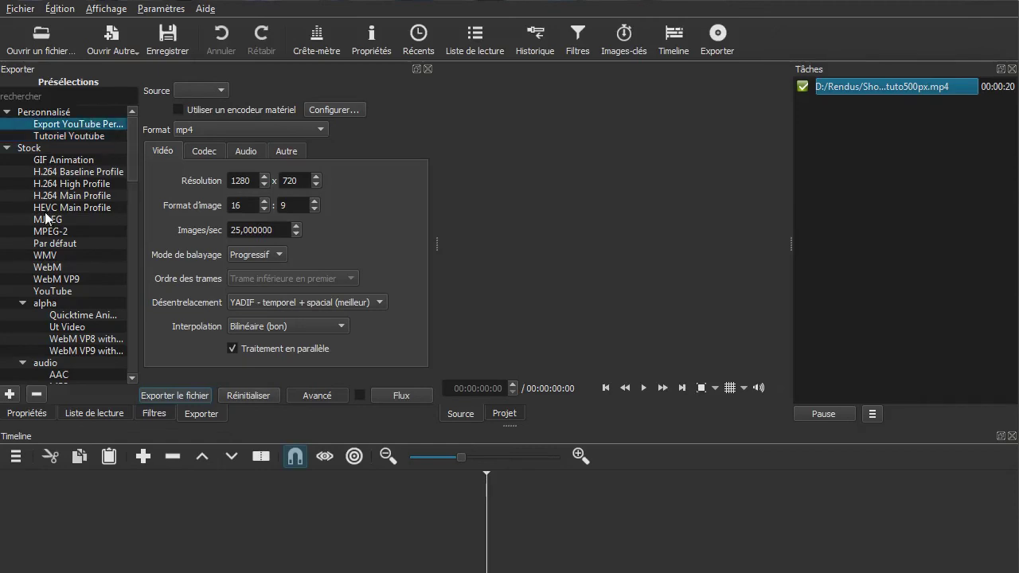
Browse the stock export presets, including the DV and HDV 1080p camcorder ones, and compare their resolution and aspect ratio
{"action": "left_click", "coordinate": [49, 210]}
{"action": "left_click", "coordinate": [58, 281]}
{"action": "scroll", "coordinate": [66, 355], "scroll_direction": "down", "scroll_amount": 5}
{"action": "left_click", "coordinate": [64, 301]}
{"action": "left_click", "coordinate": [68, 339]}
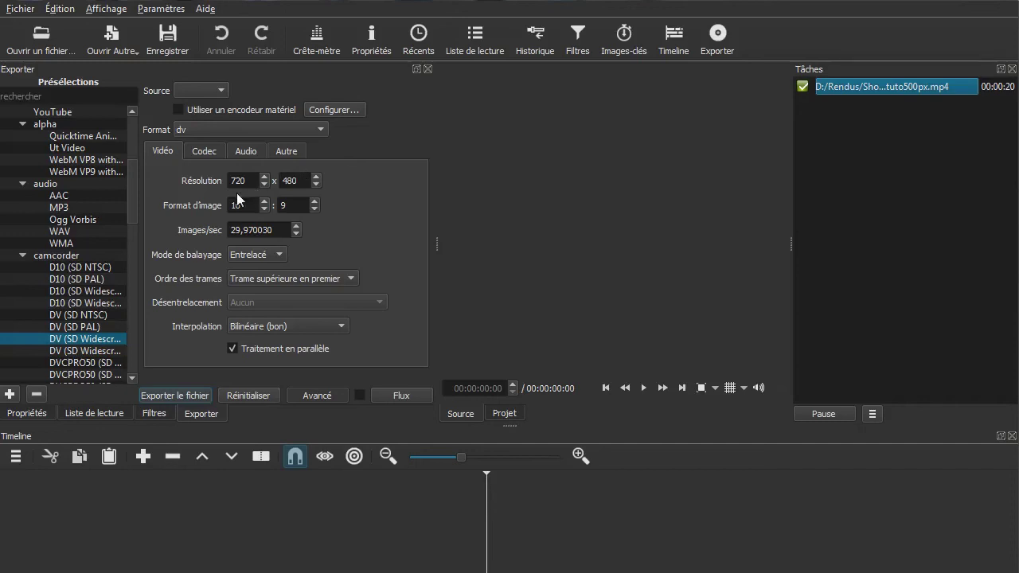
{"action": "scroll", "coordinate": [88, 328], "scroll_direction": "down", "scroll_amount": 3}
{"action": "left_click", "coordinate": [71, 328]}
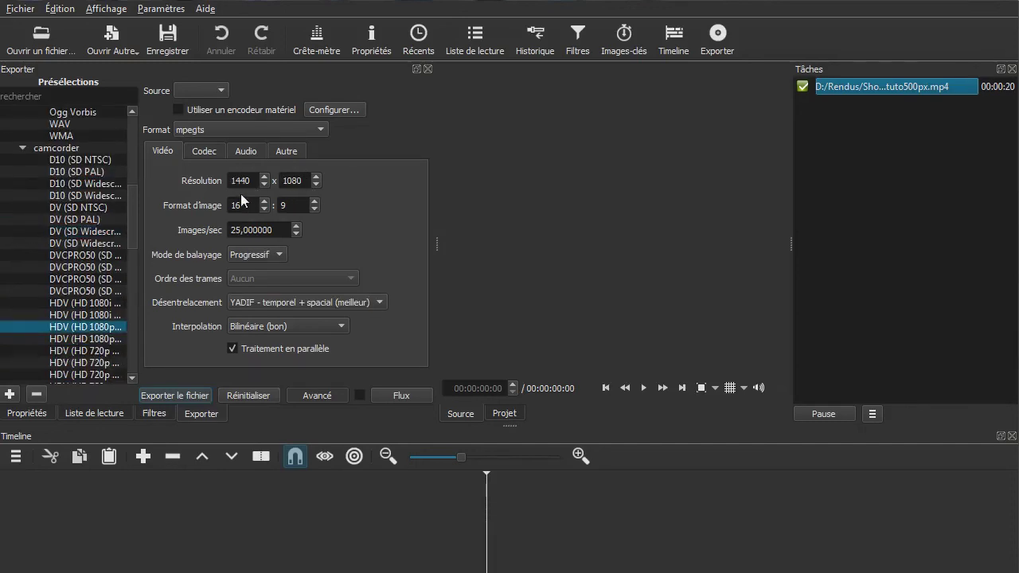
Reselect the custom Export YouTube Perfect preset and display the filters
{"action": "scroll", "coordinate": [76, 309], "scroll_direction": "up", "scroll_amount": 7}
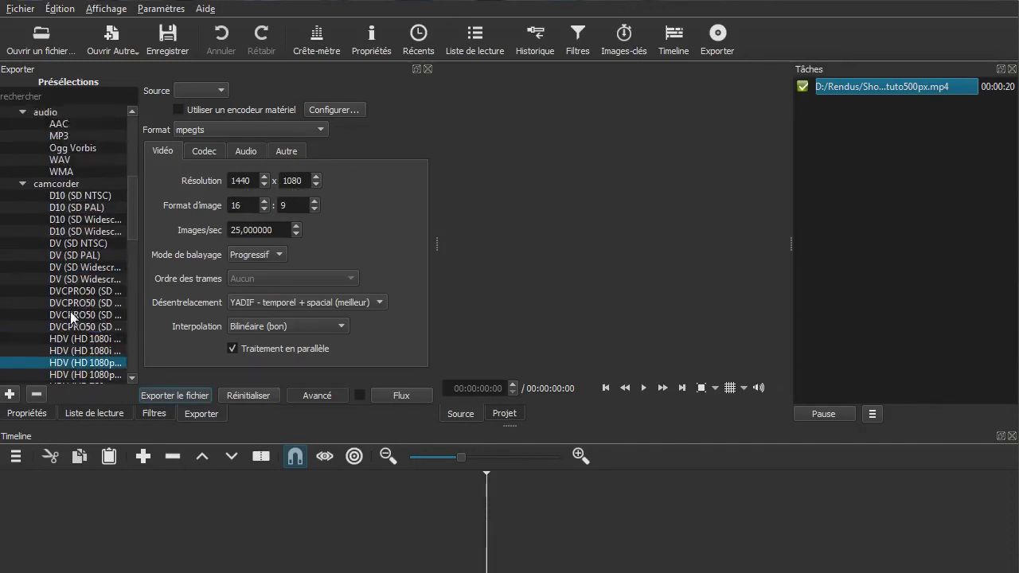
{"action": "scroll", "coordinate": [81, 302], "scroll_direction": "up", "scroll_amount": 1}
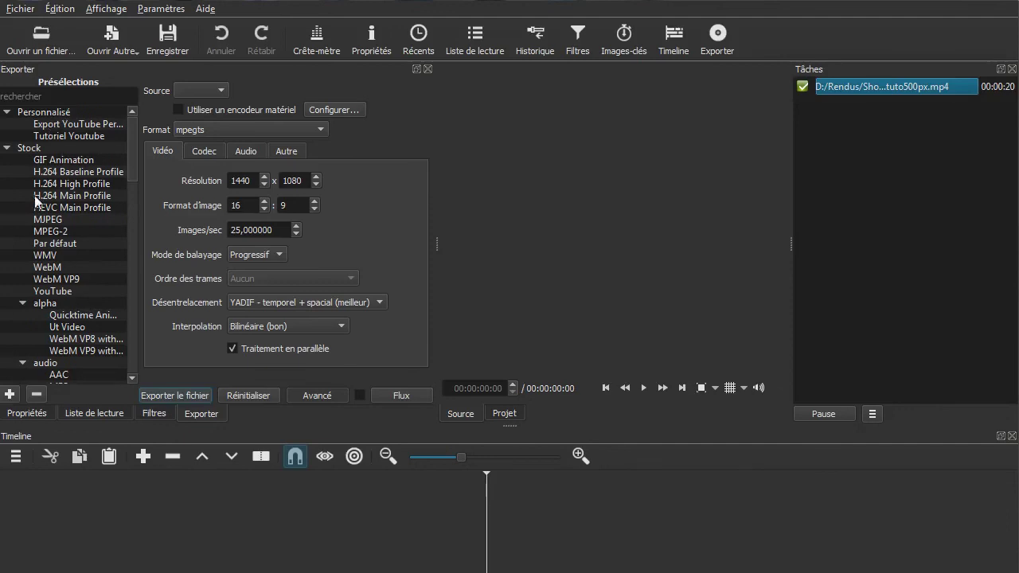
{"action": "left_click", "coordinate": [106, 124]}
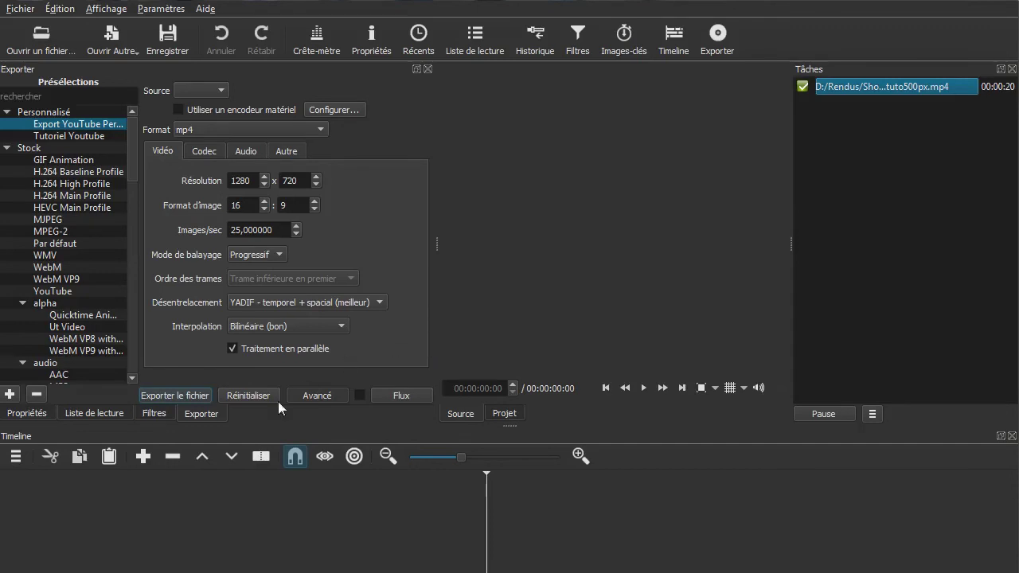
{"action": "left_click", "coordinate": [143, 413]}
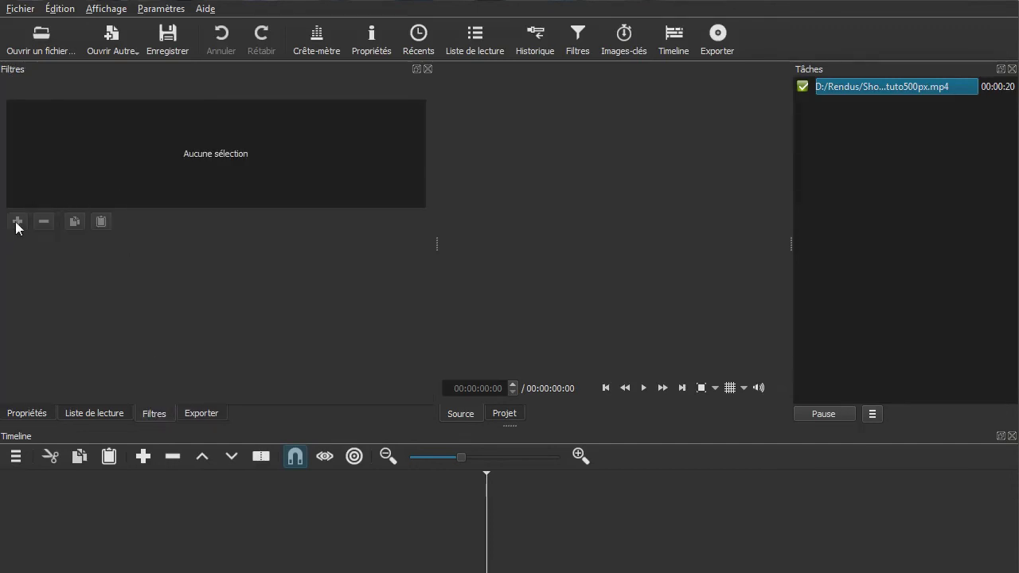